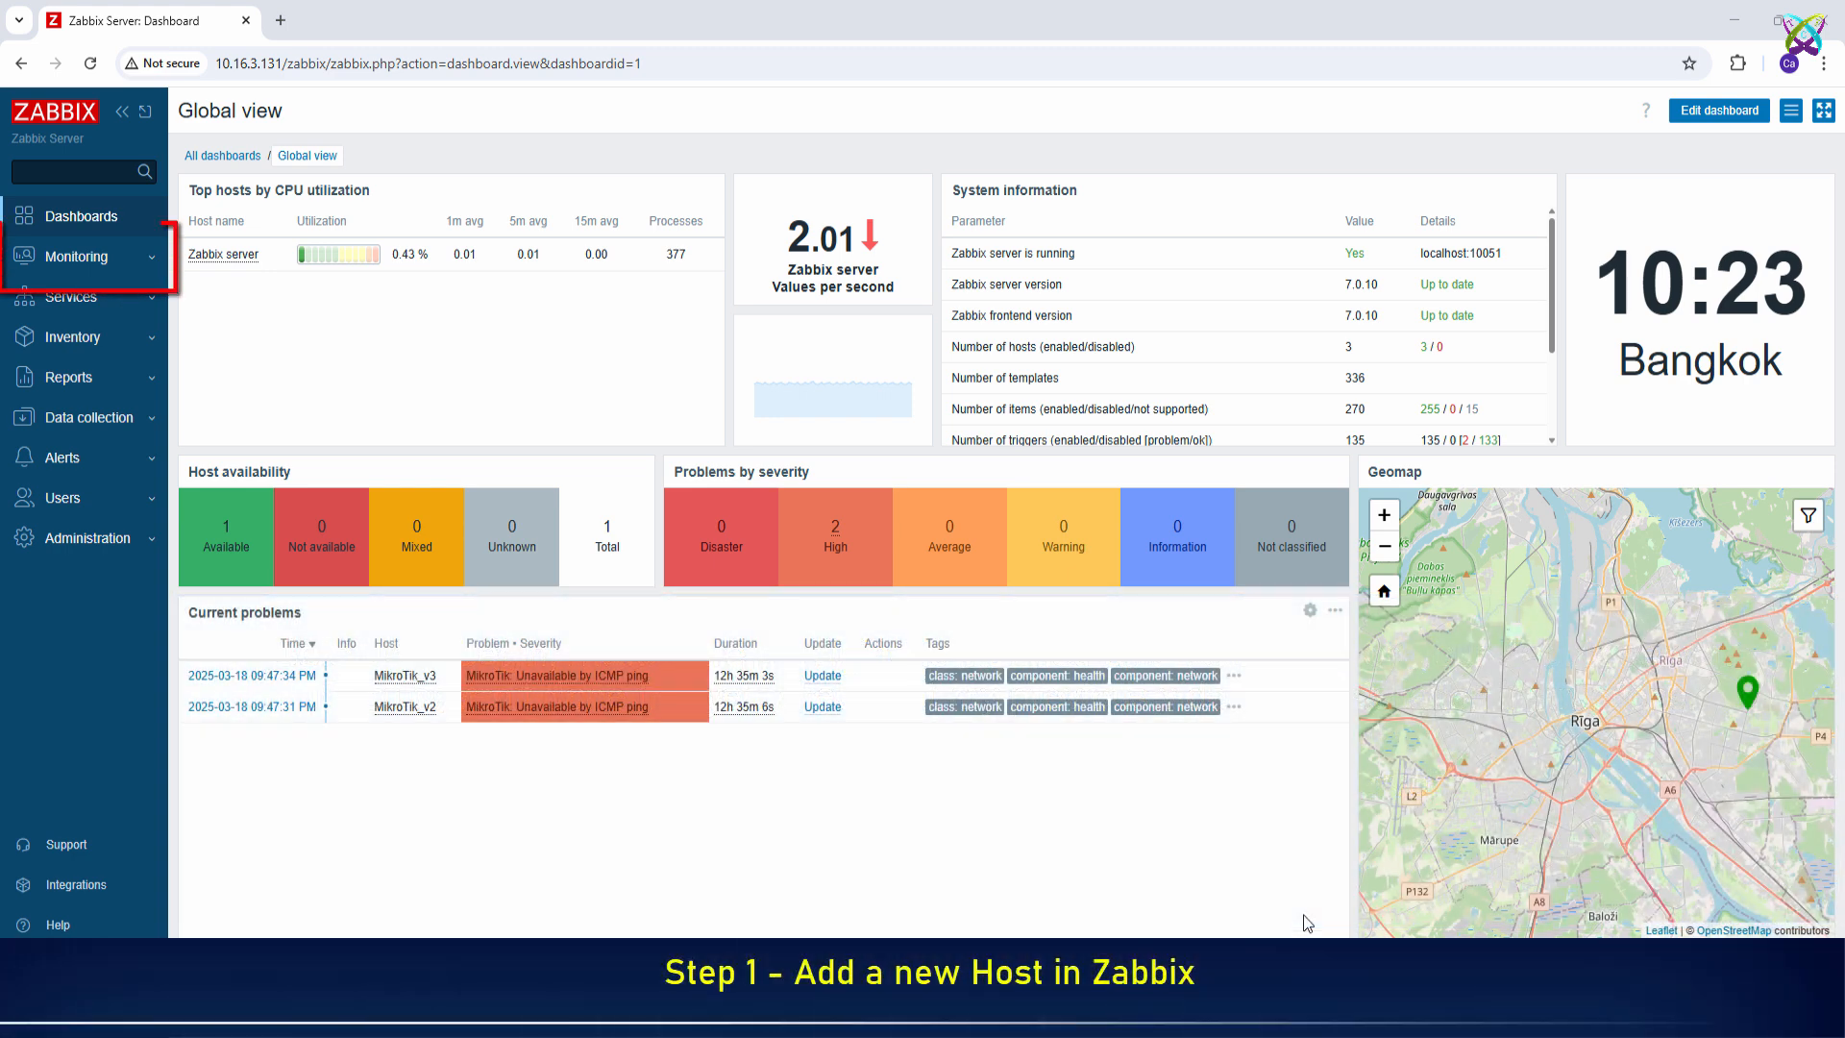
Step: Start a new monitored host with both its host name and visible name set to "Ping Google"
left_click(117, 267)
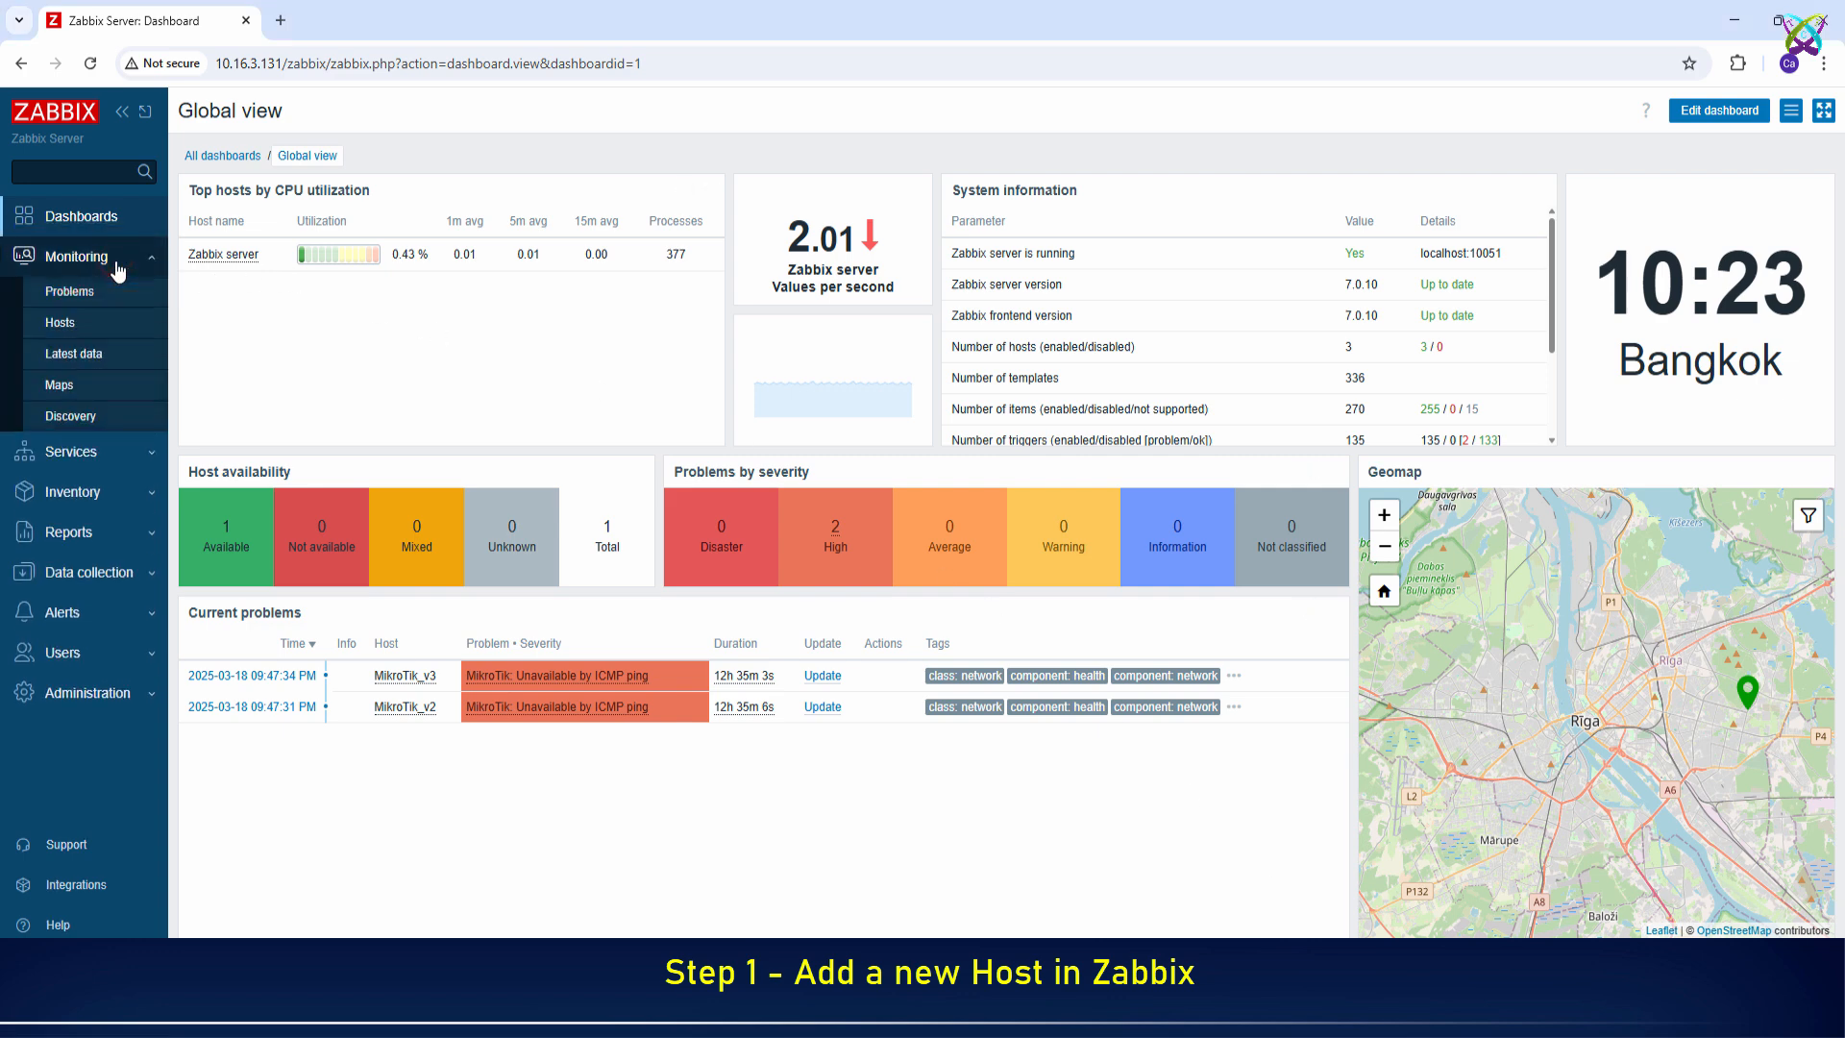
left_click(110, 327)
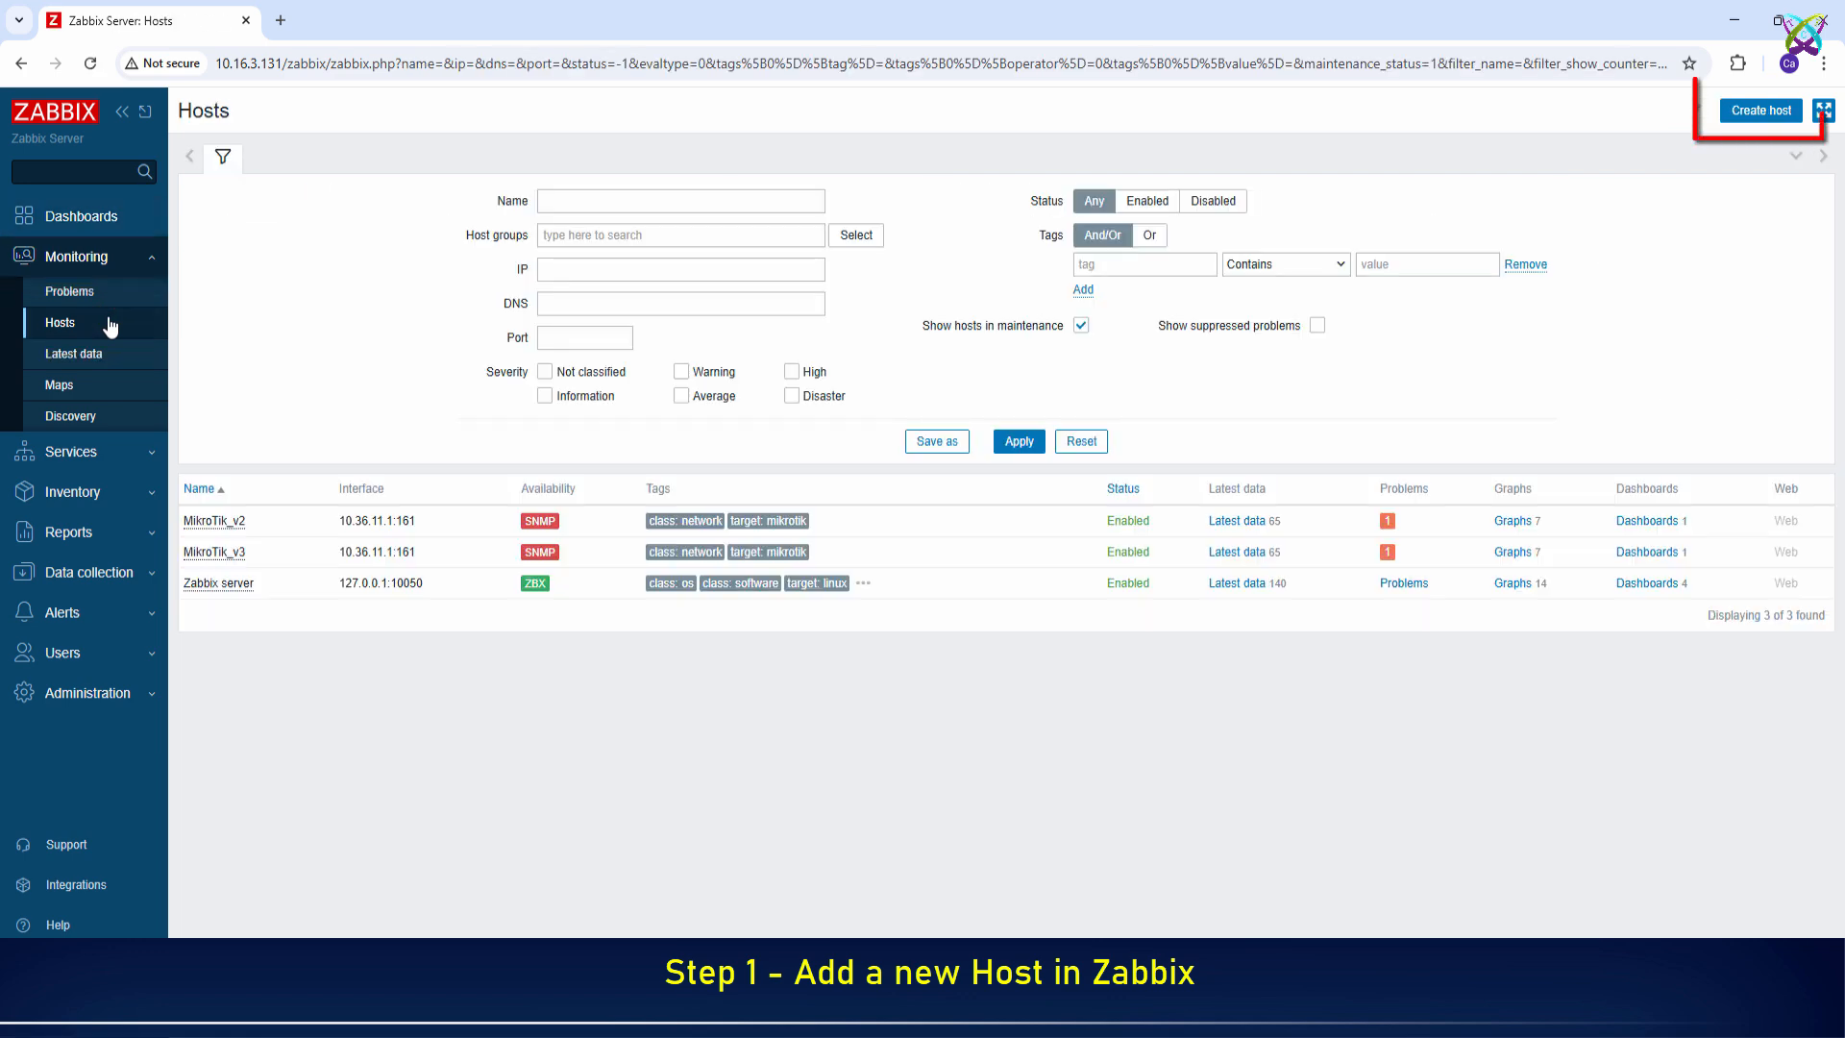
left_click(1737, 116)
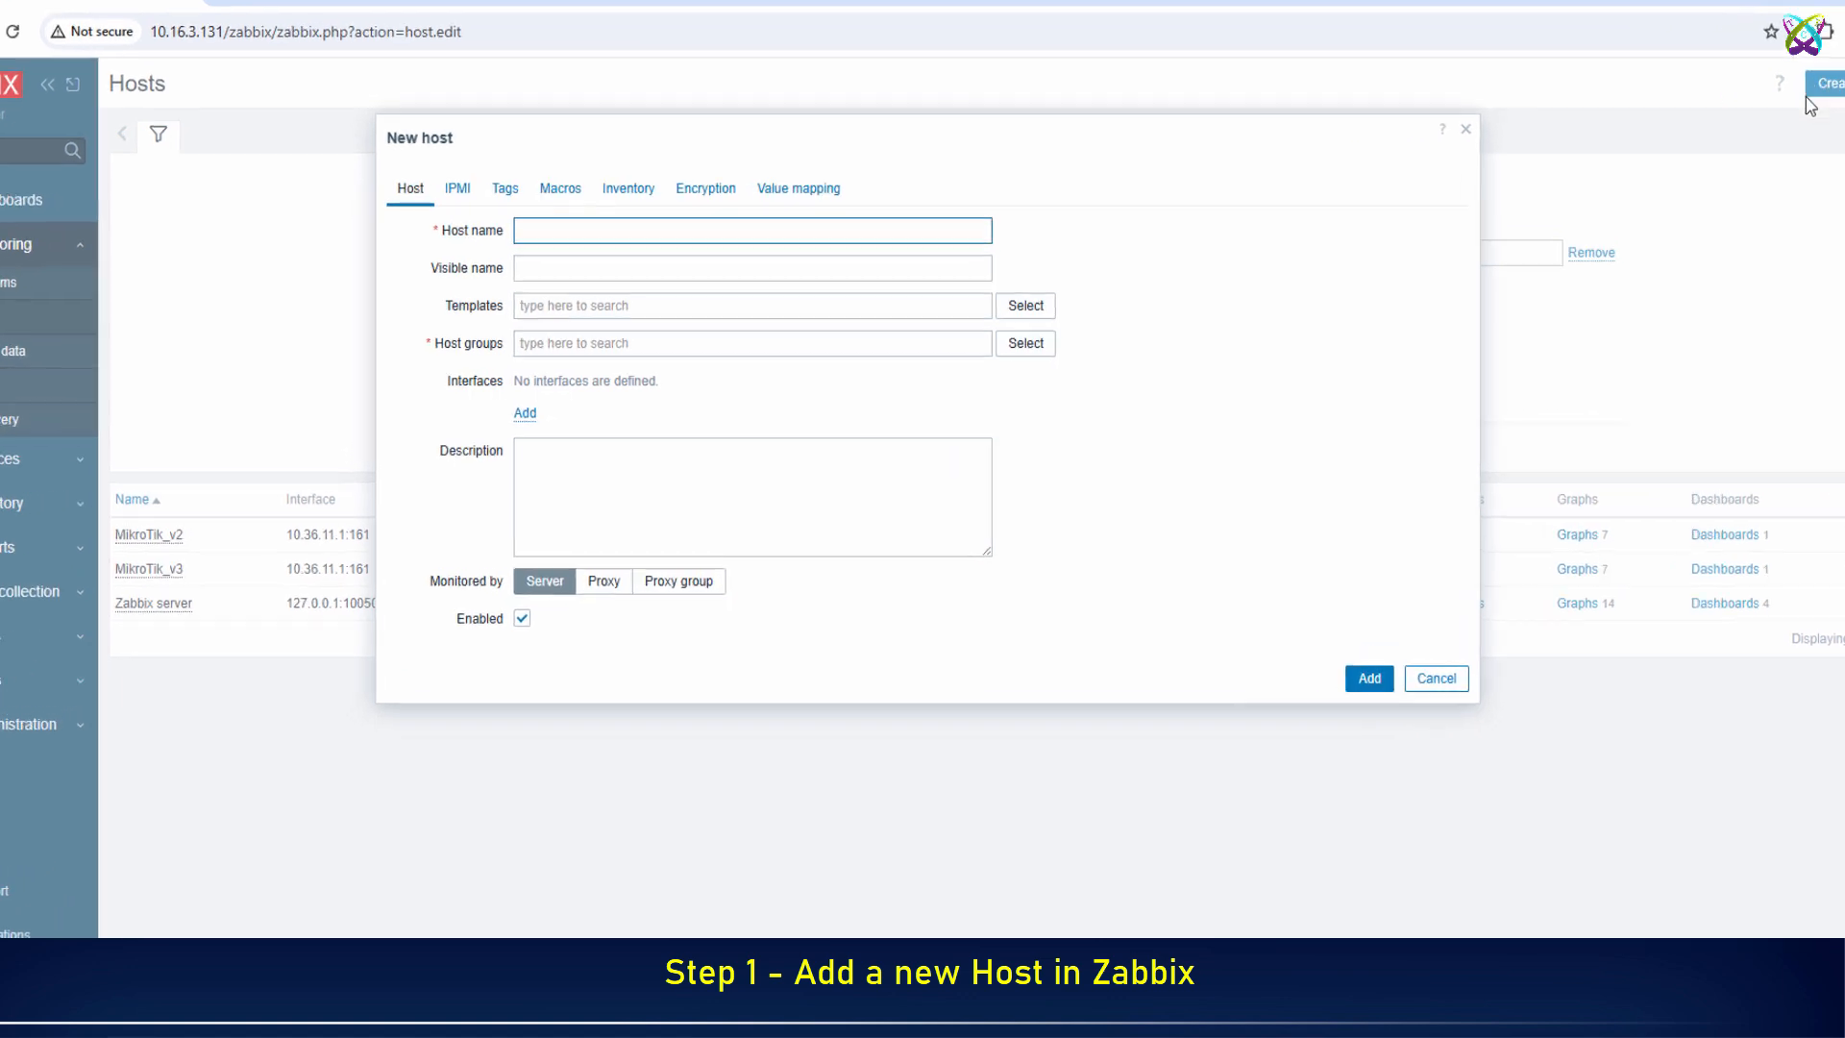
left_click(808, 179)
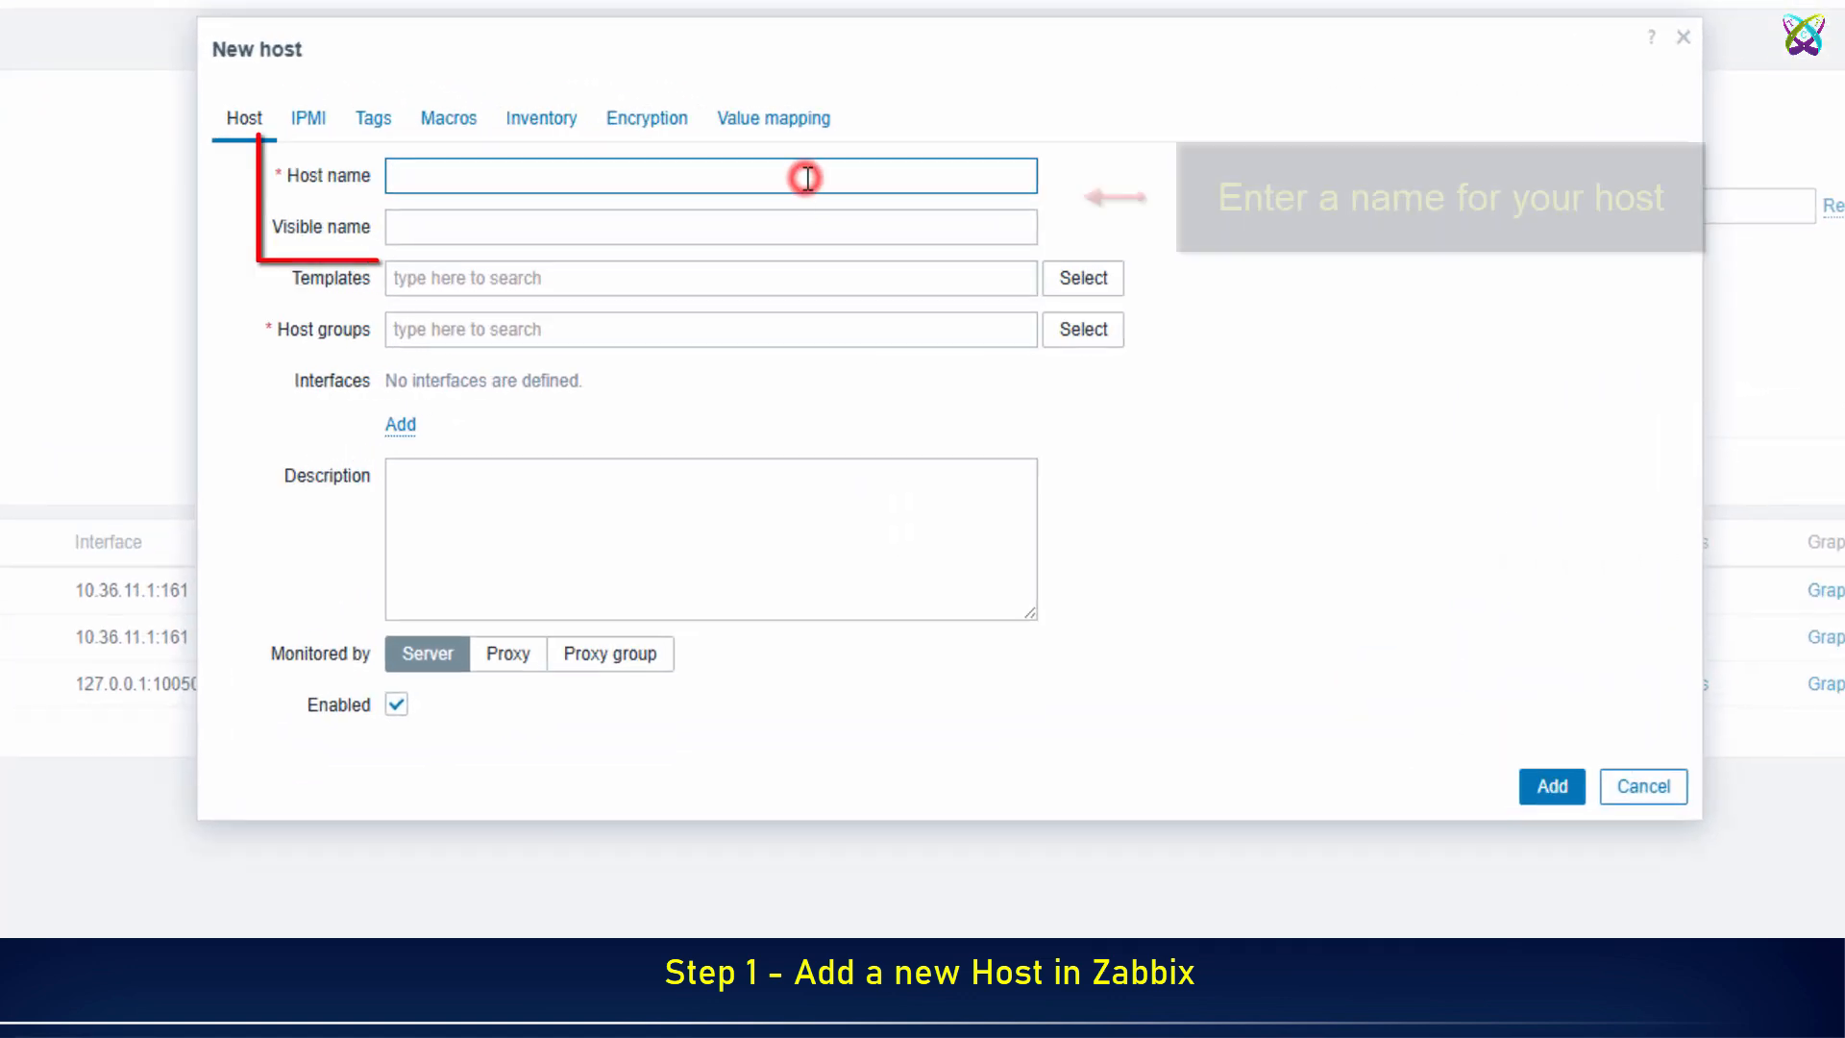
type("Ping Google")
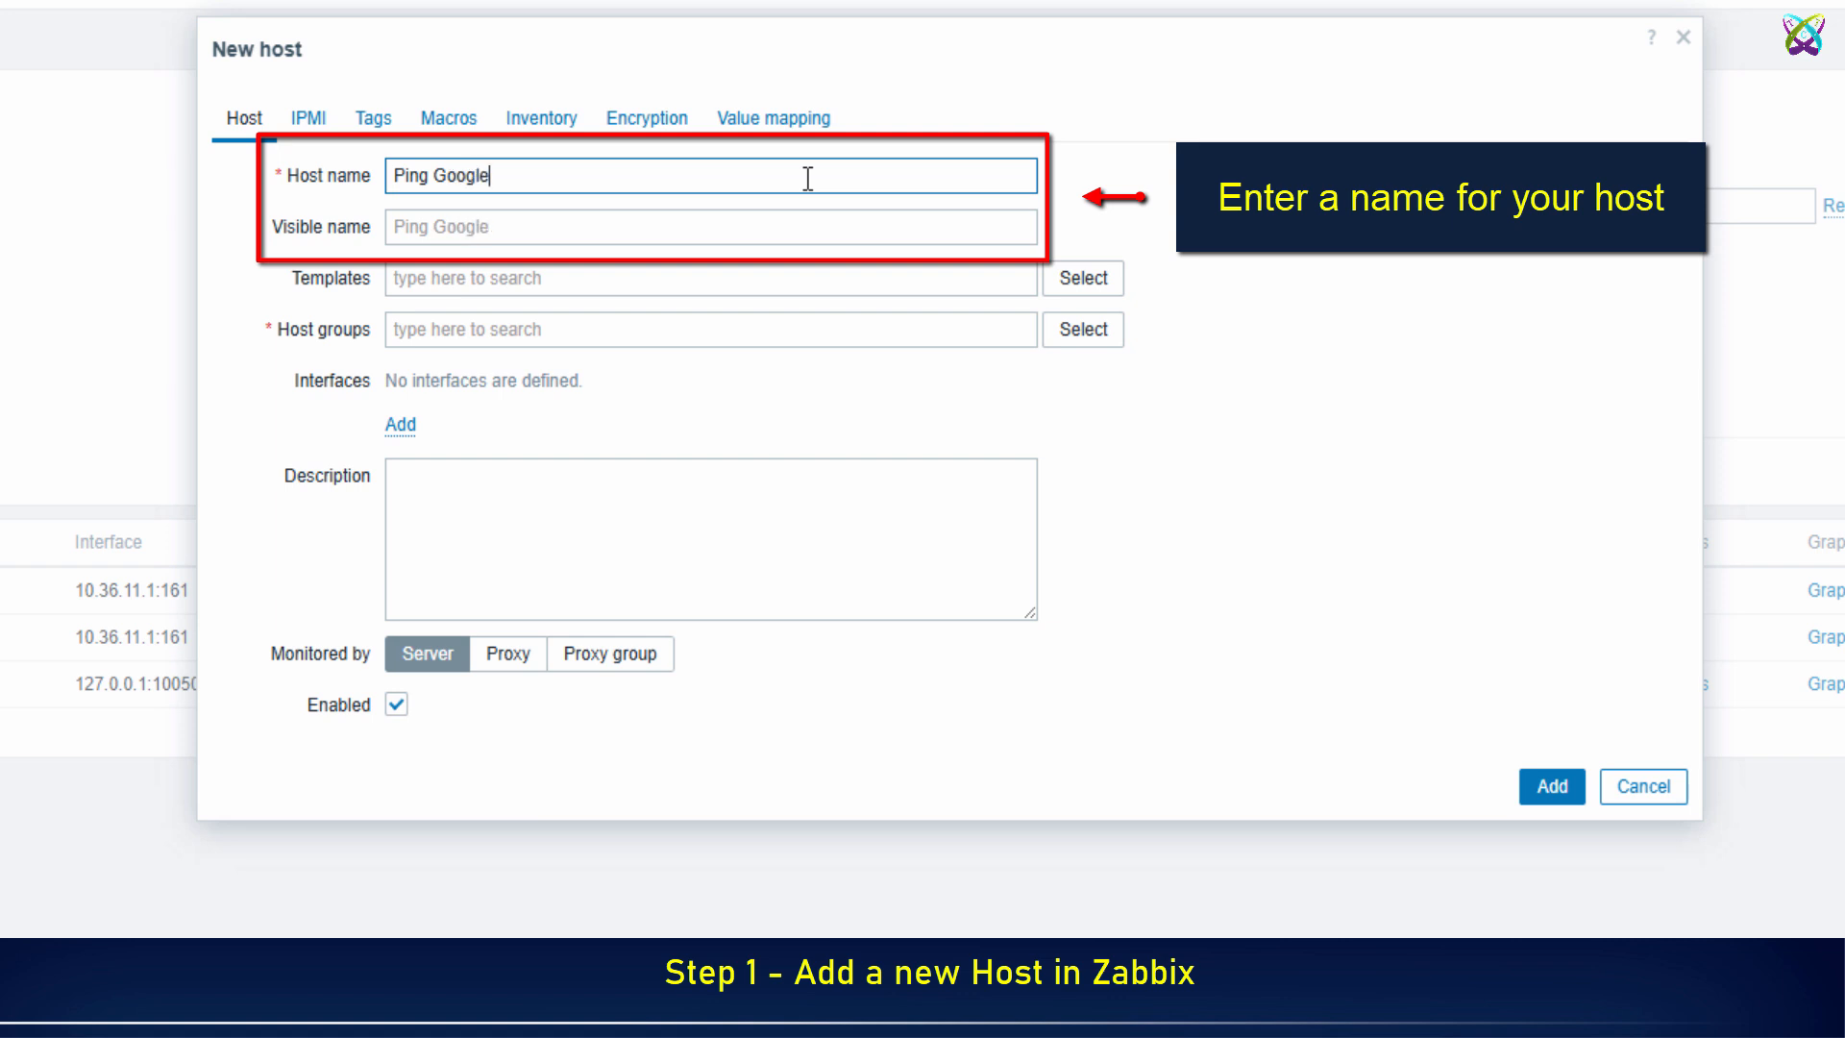
key("ctrl+a")
key("ctrl+c")
left_click(721, 230)
key("ctrl+v")
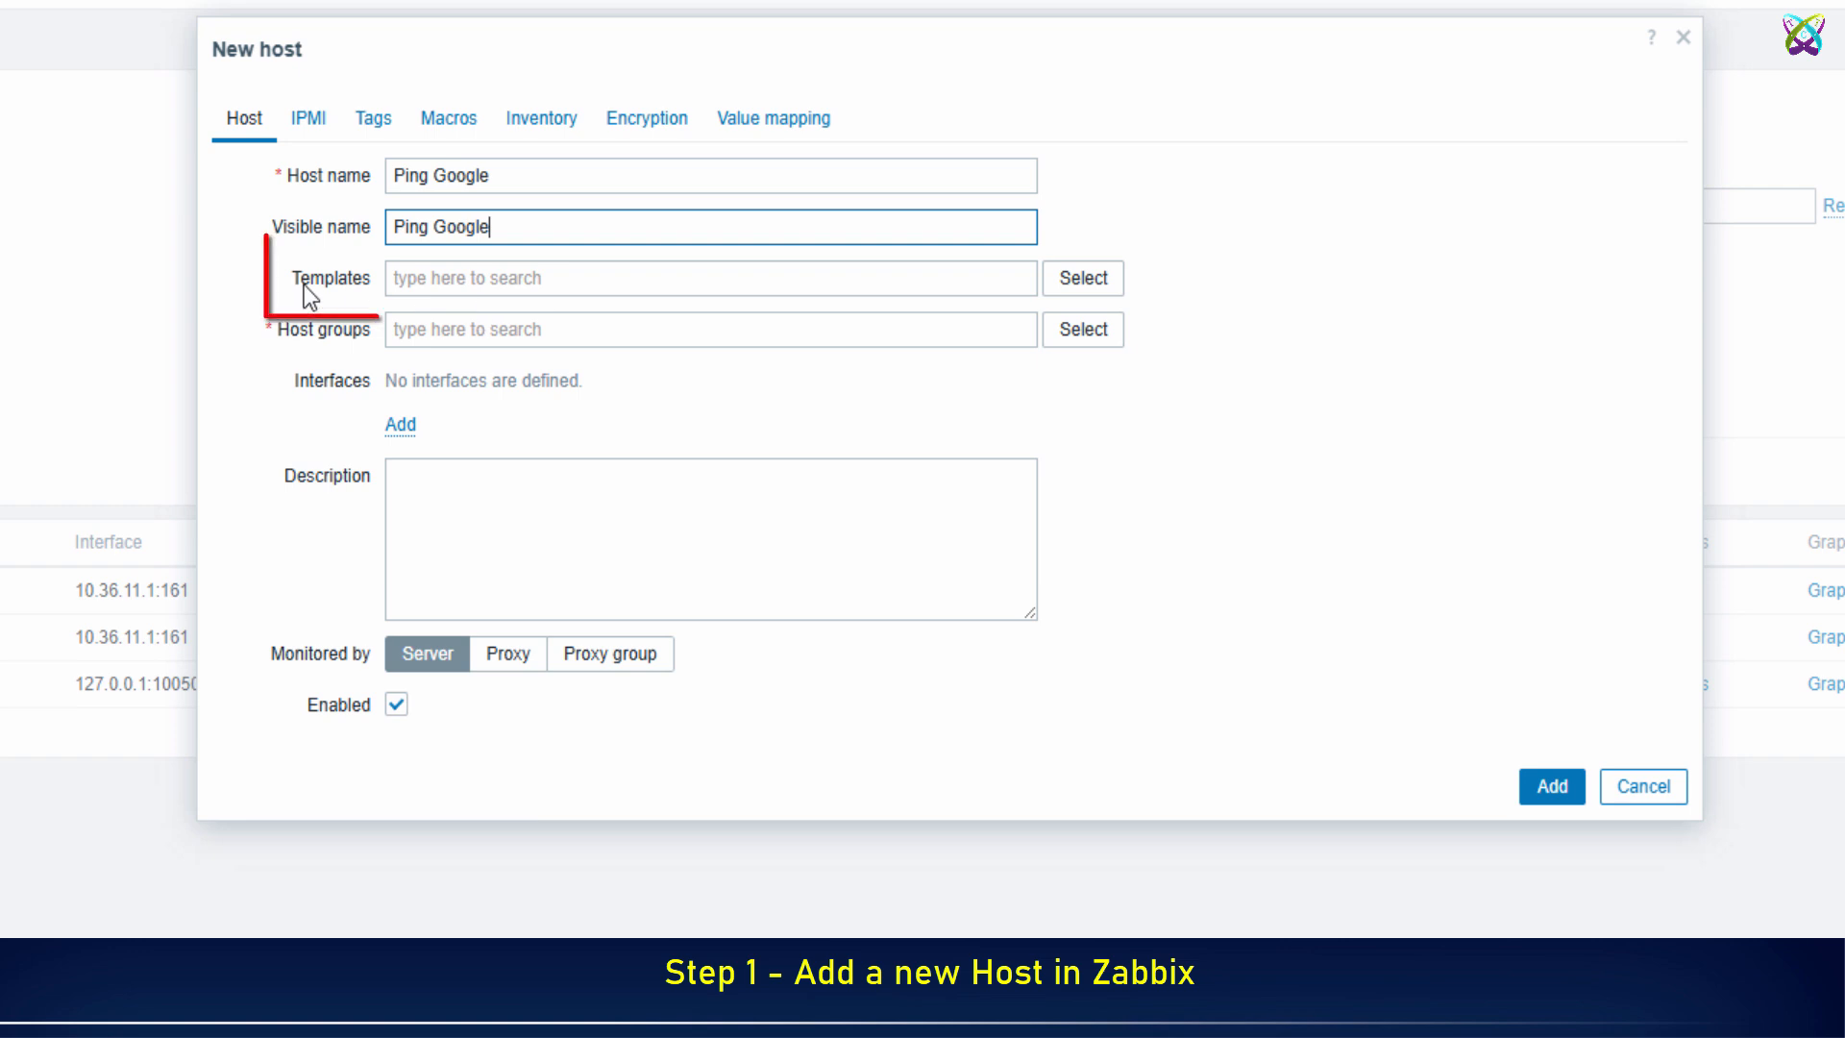
Step: Link the ICMP Ping template from the Templates/Network devices group to the new host
left_click(1083, 284)
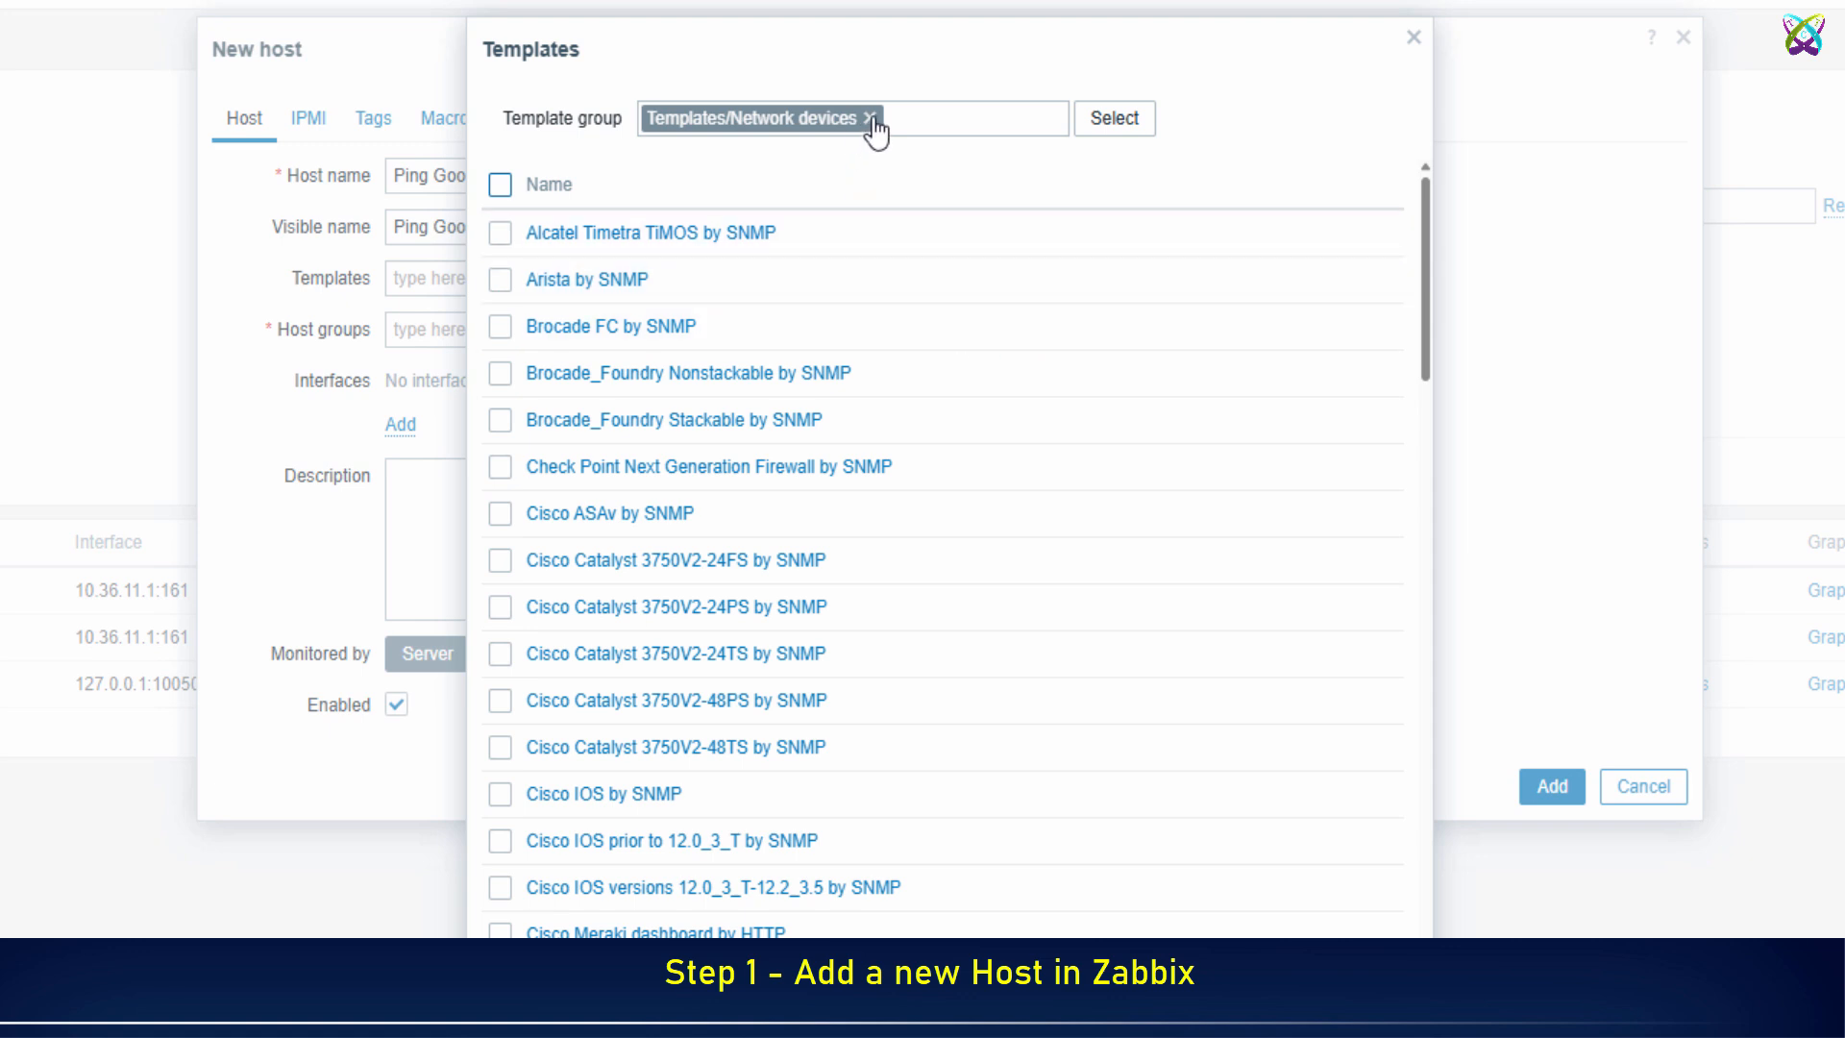
left_click(871, 118)
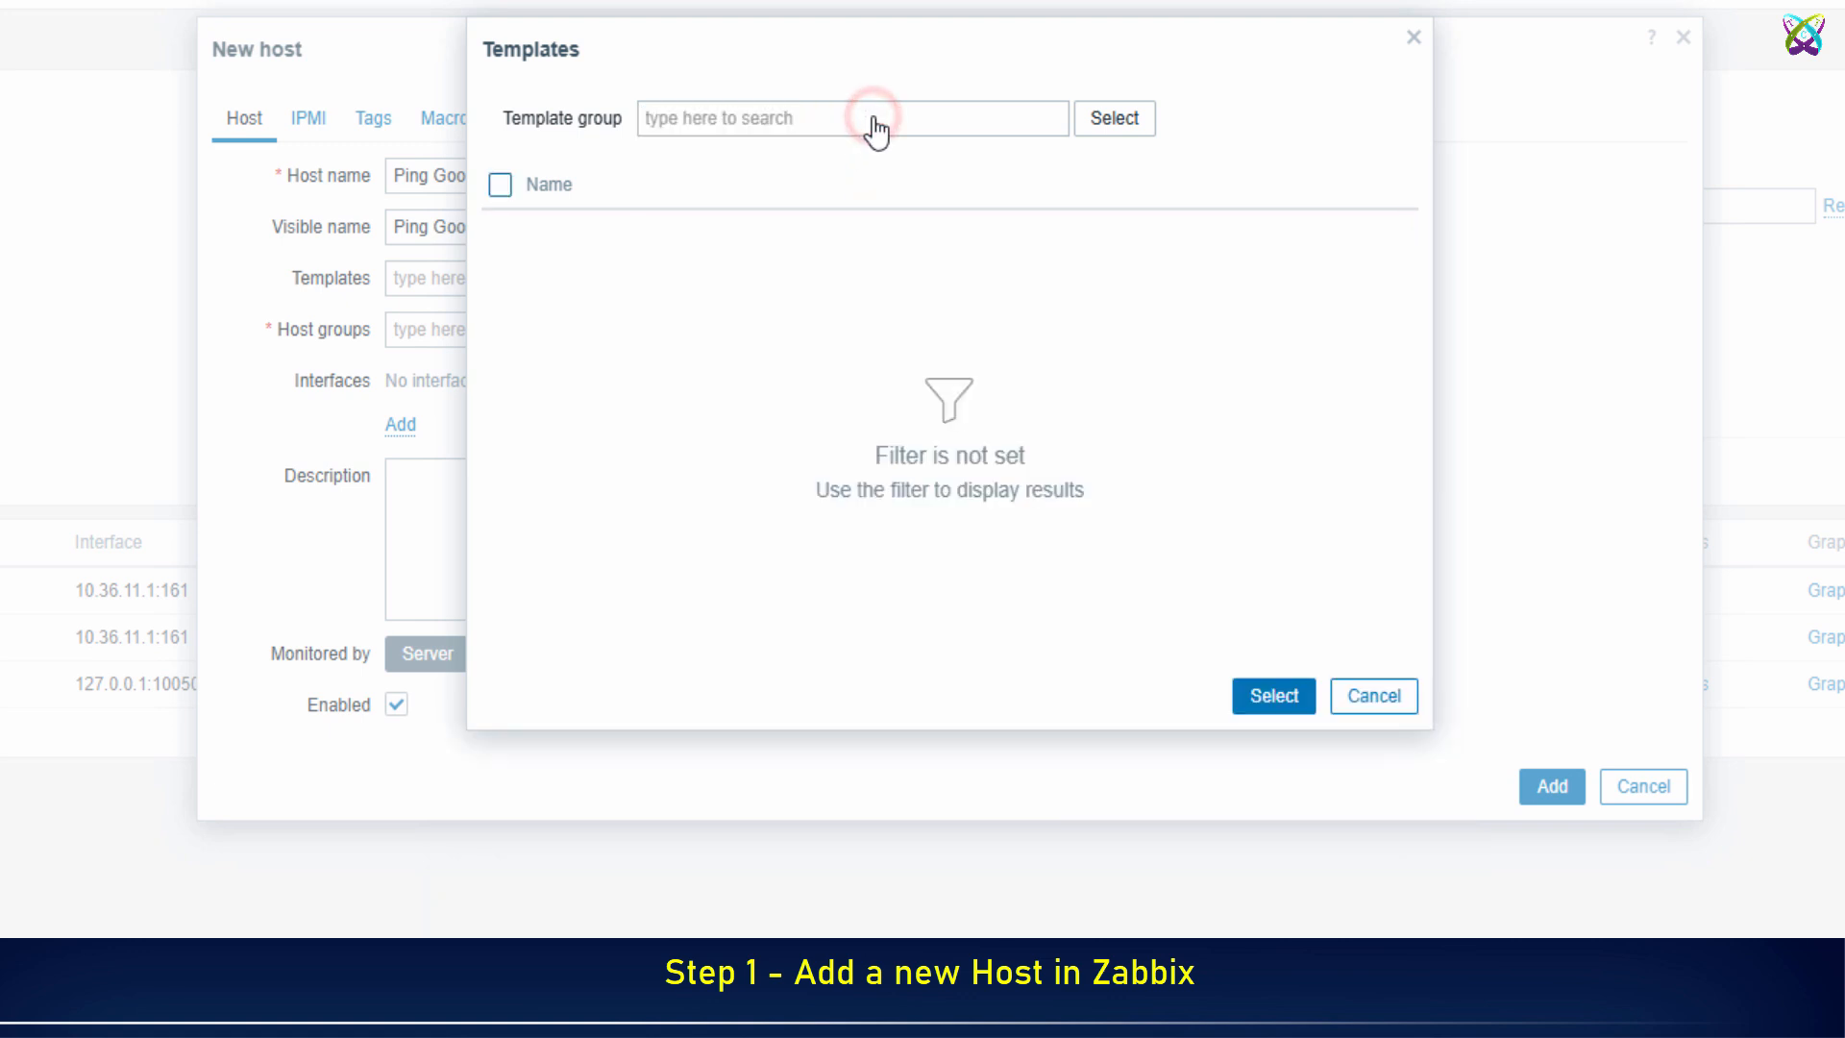
left_click(1107, 121)
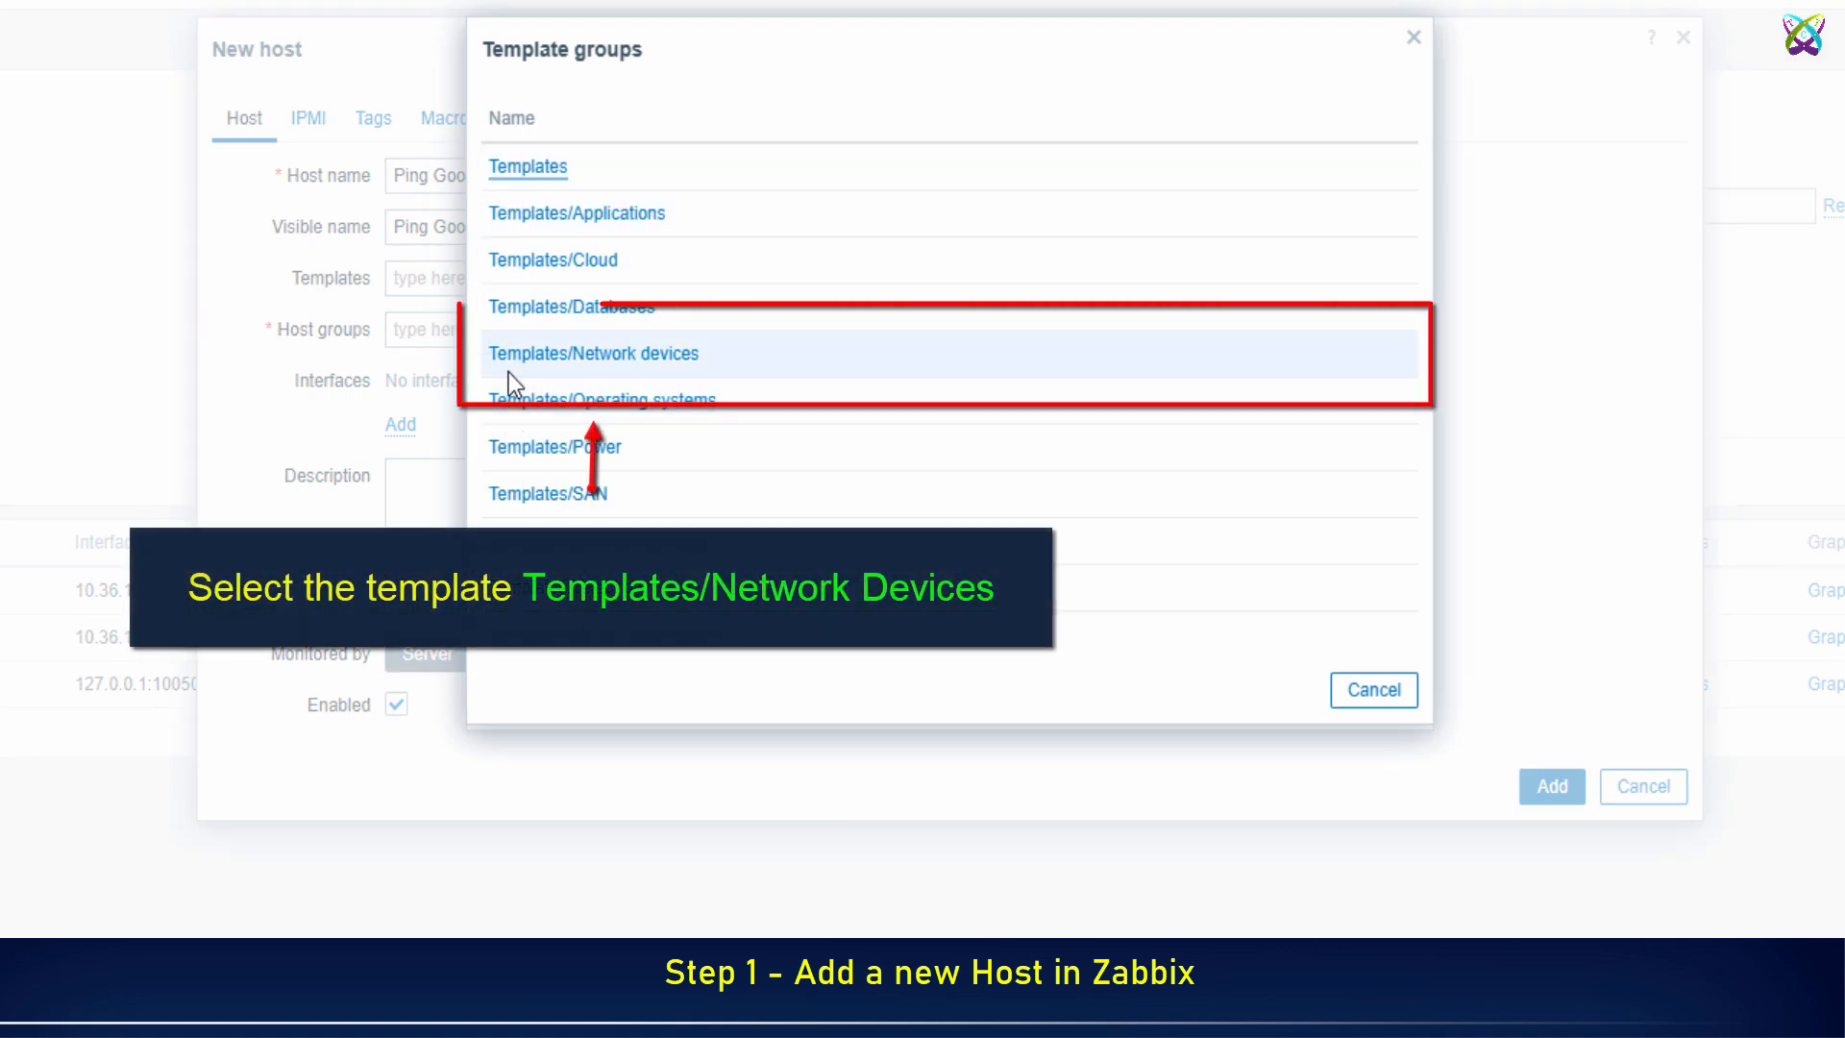
left_click(663, 365)
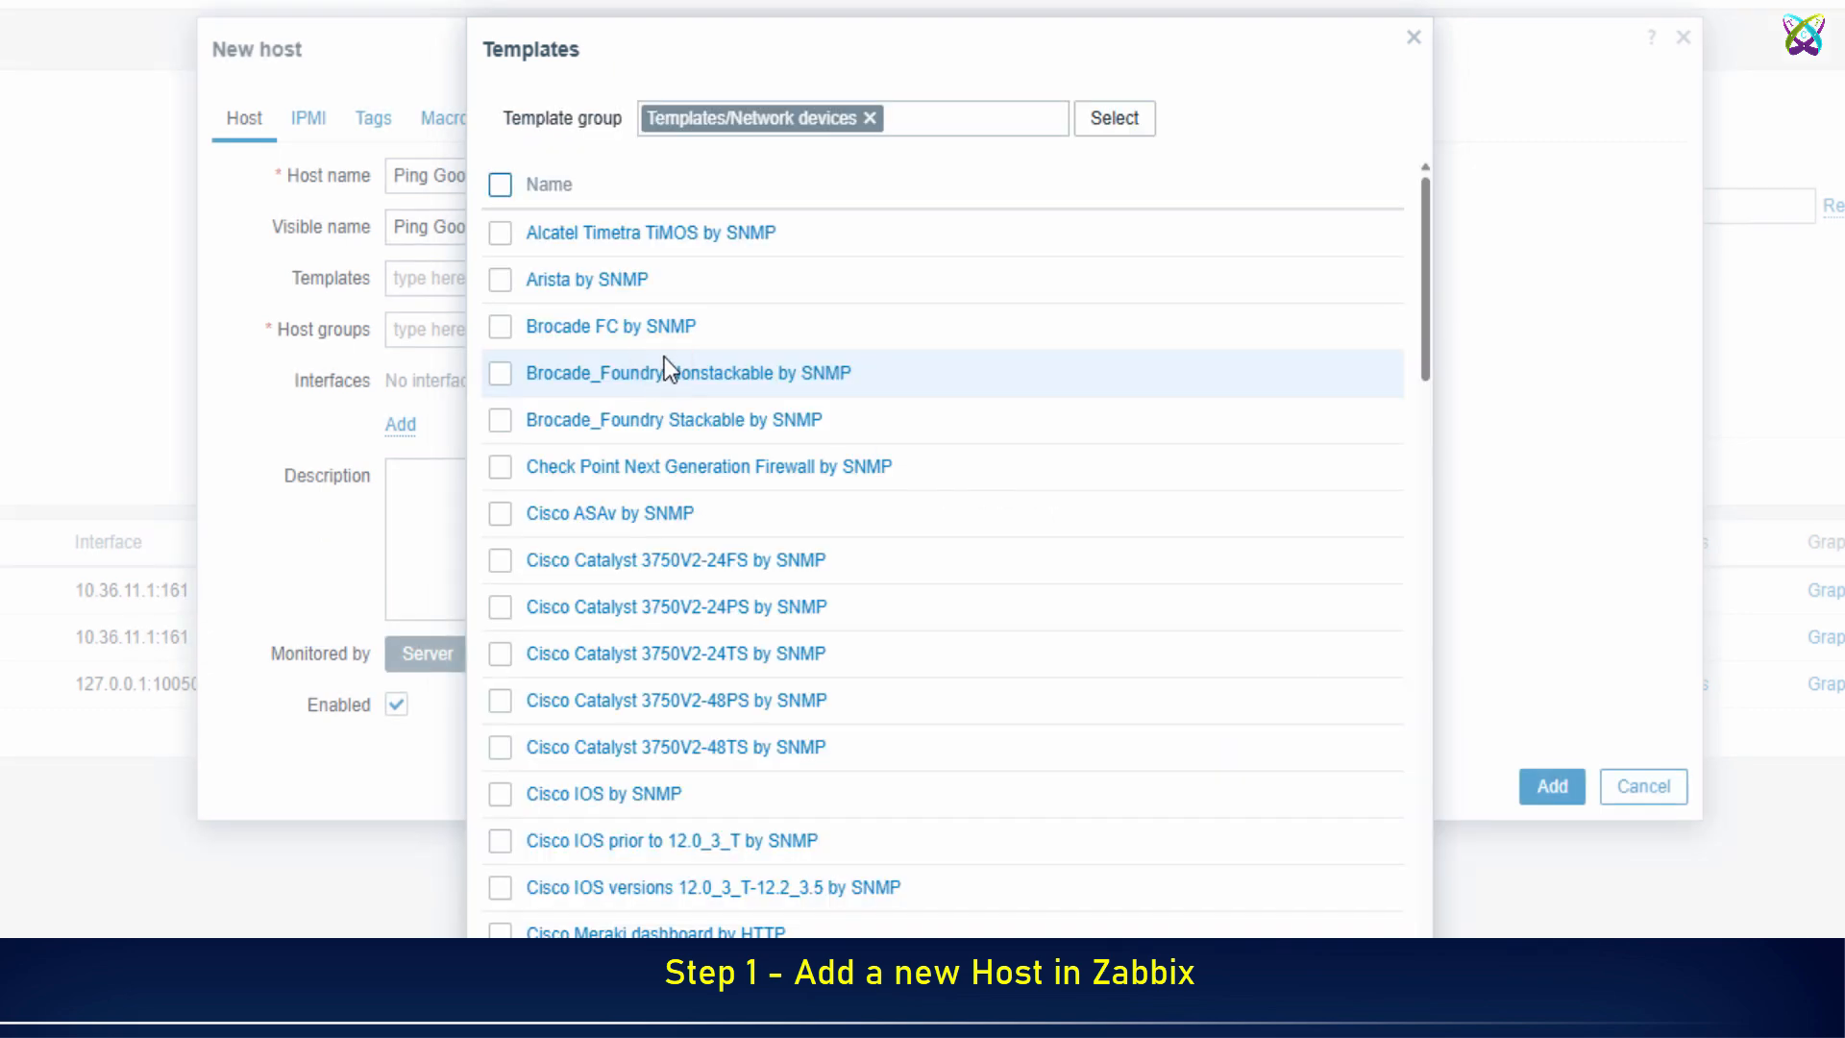
scroll(667, 346, "down", 10)
scroll(667, 347, "down", 5)
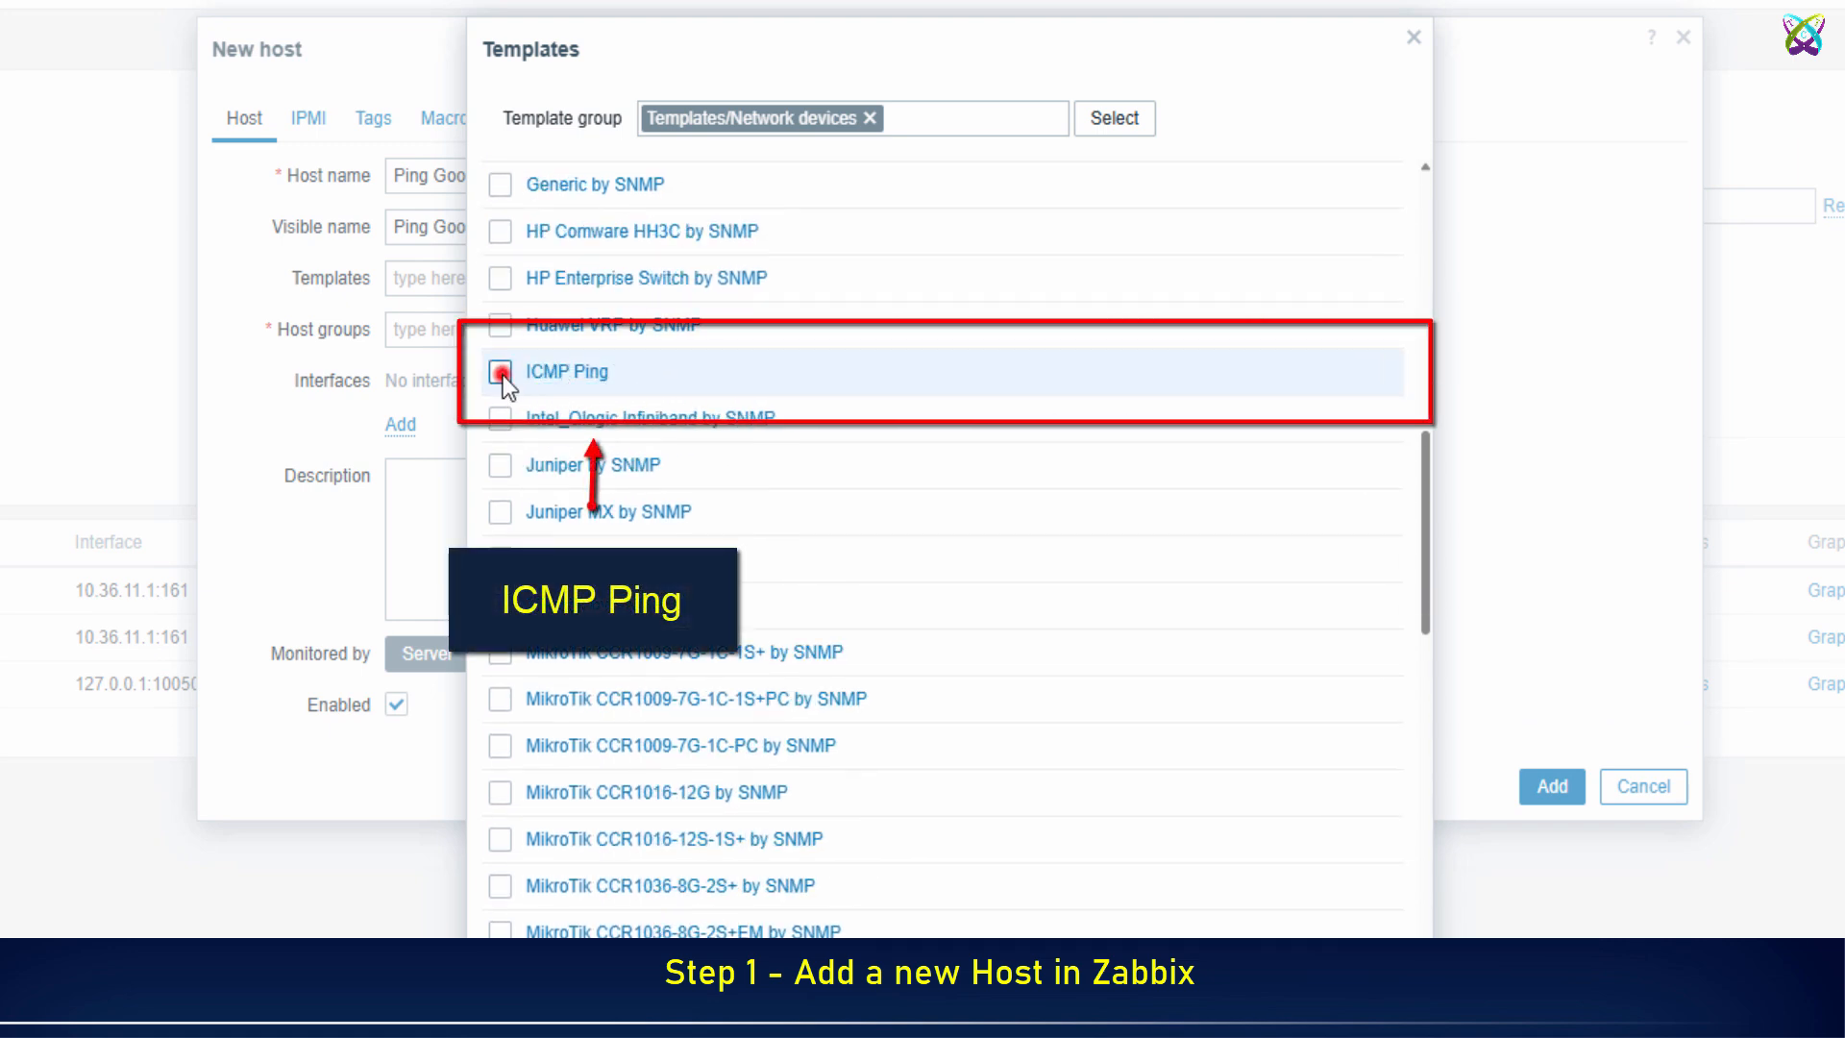
left_click(500, 373)
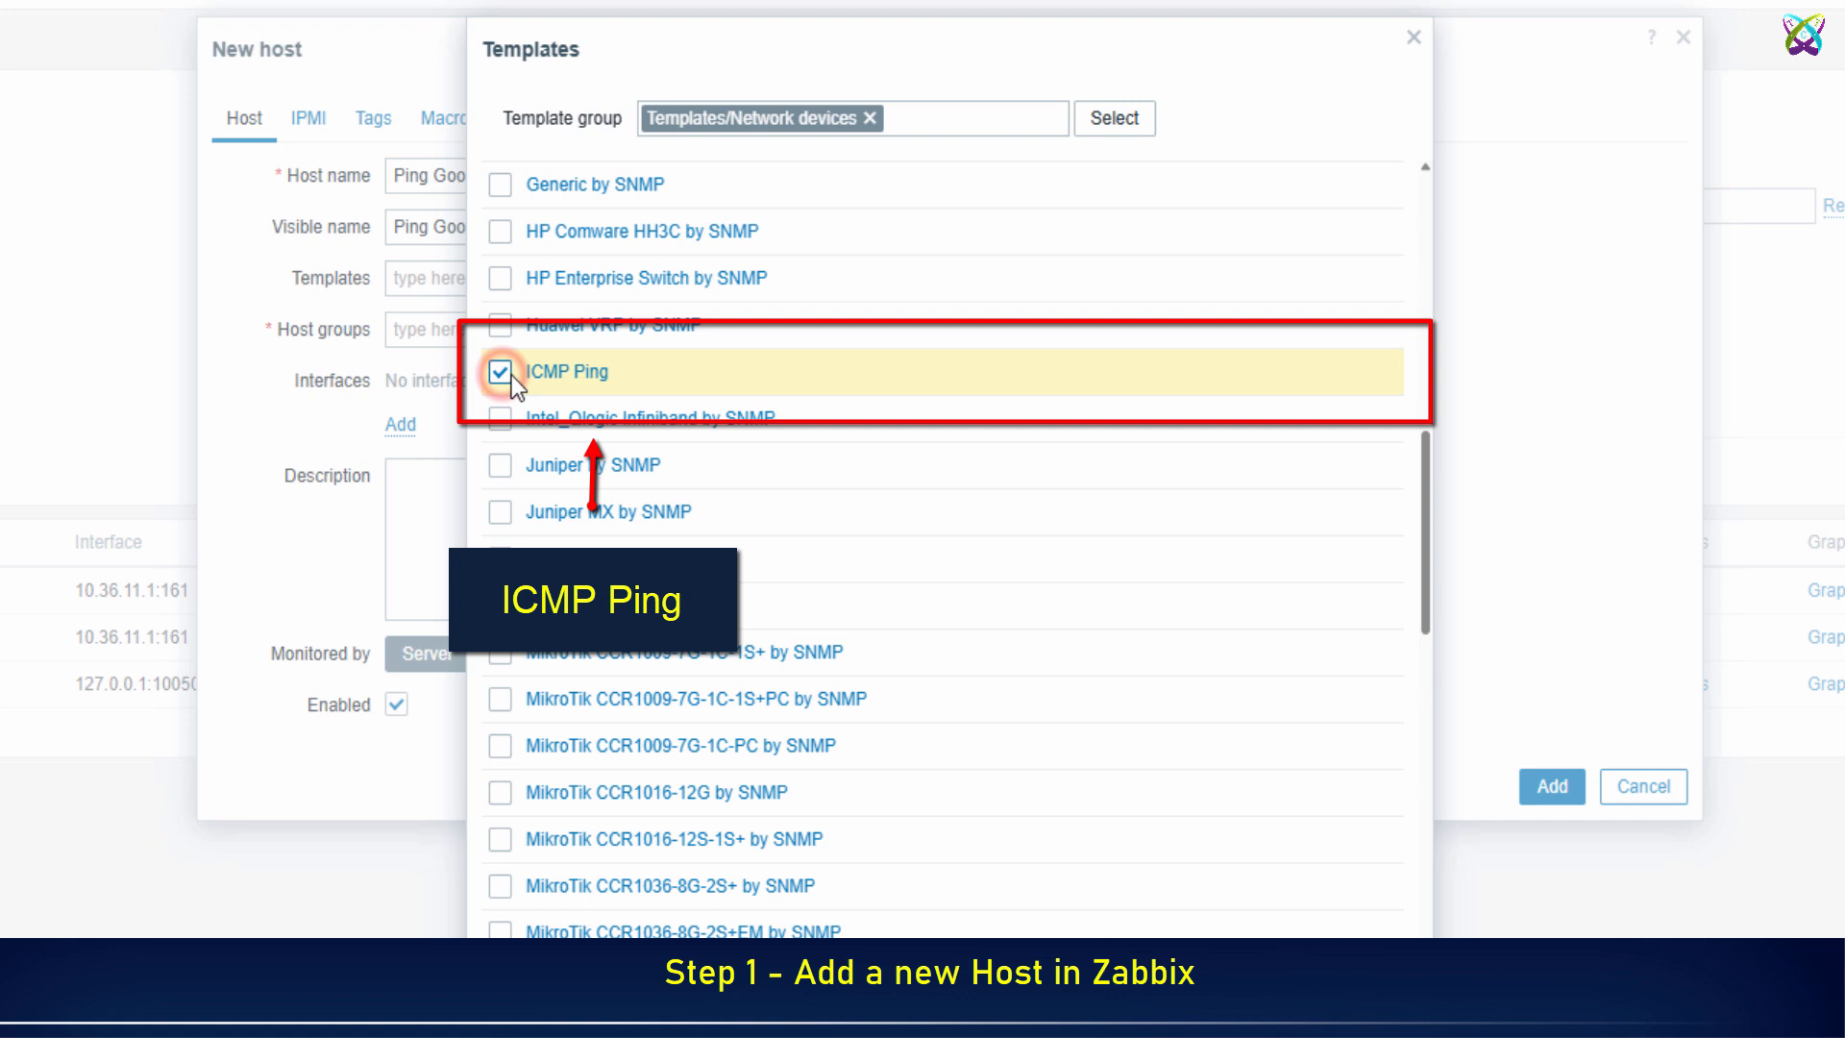
left_click(566, 373)
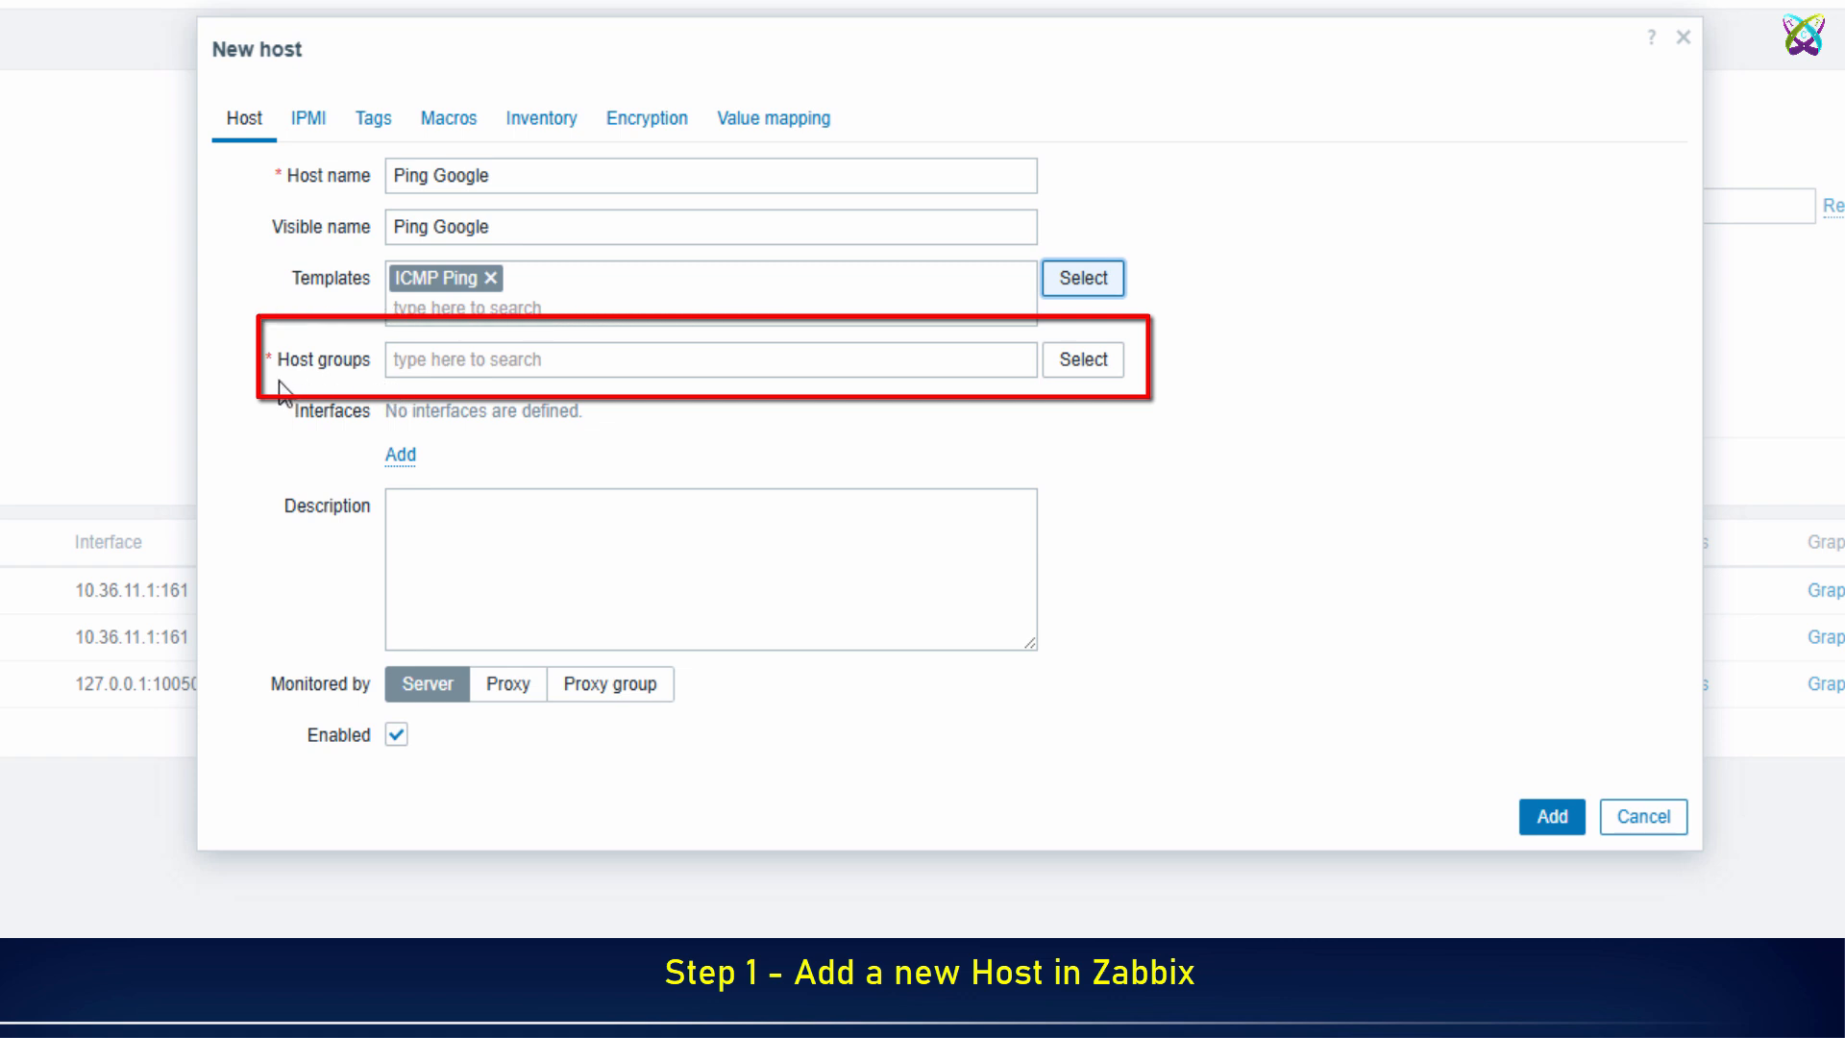
Step: Assign the new host to the Applications host group
left_click(1097, 366)
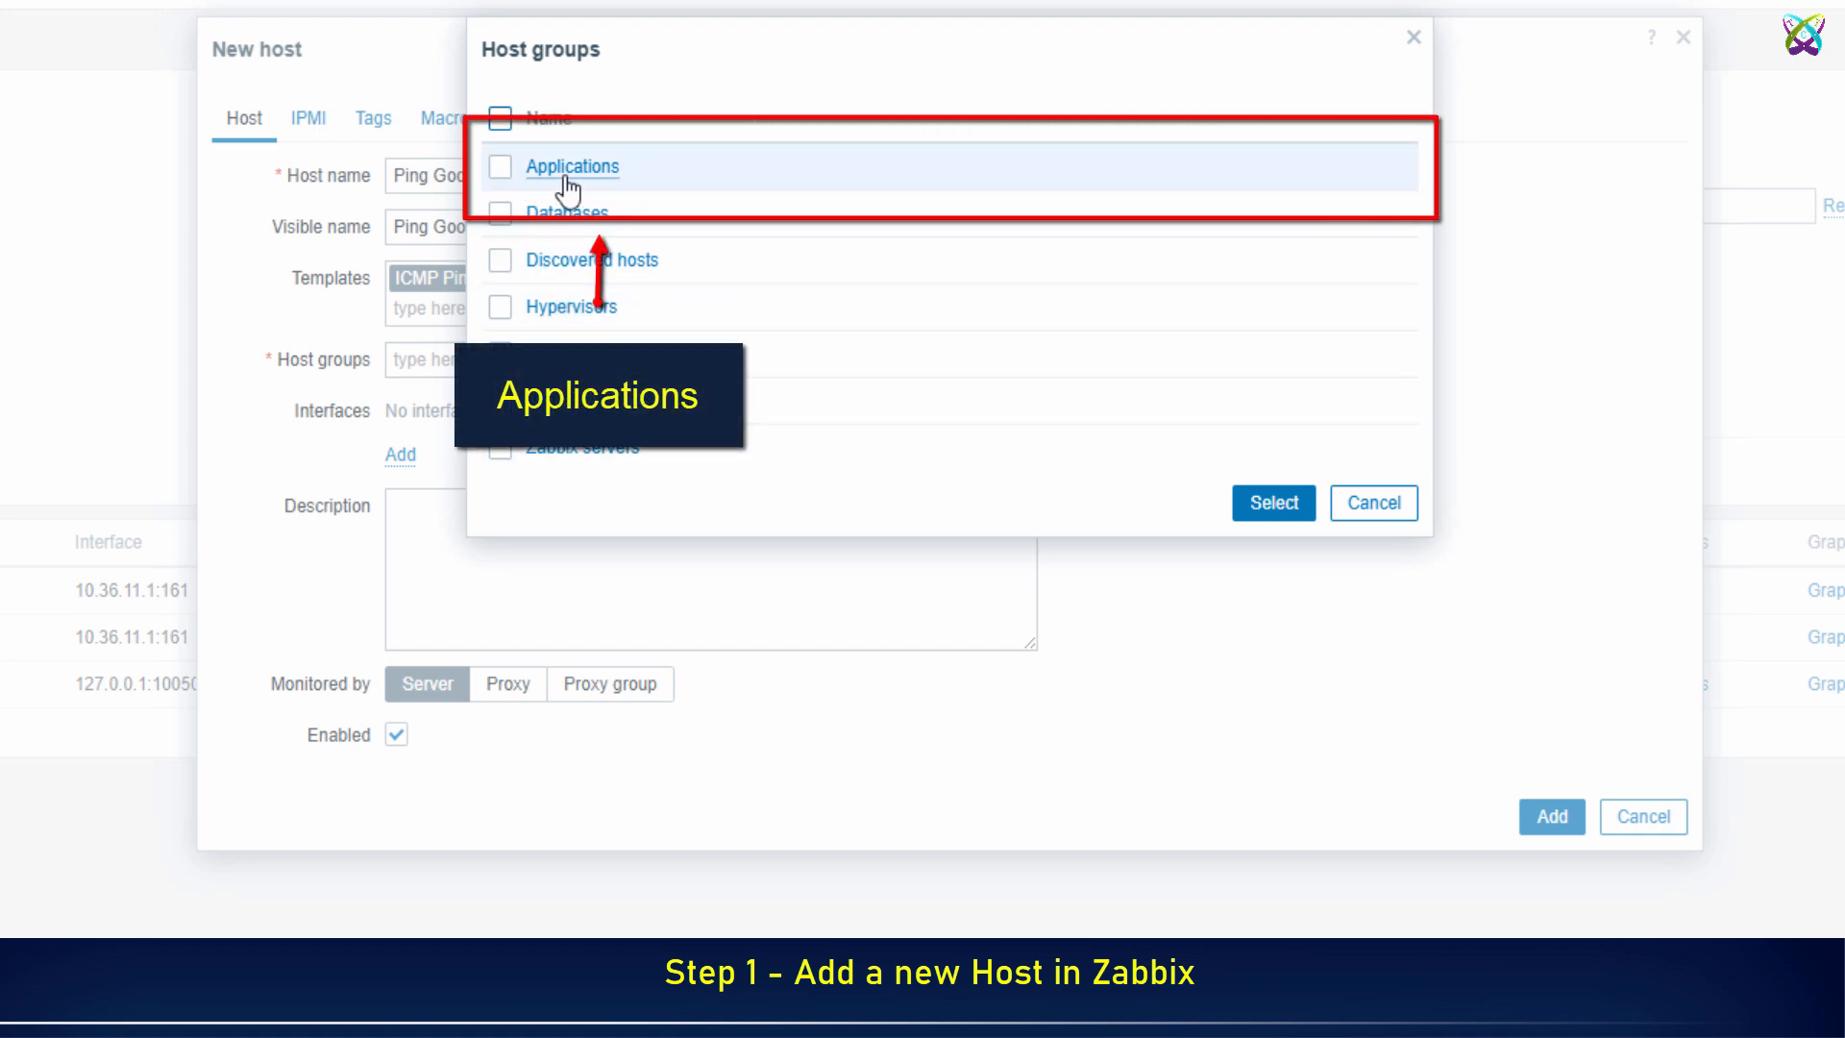
left_click(506, 171)
left_click(582, 171)
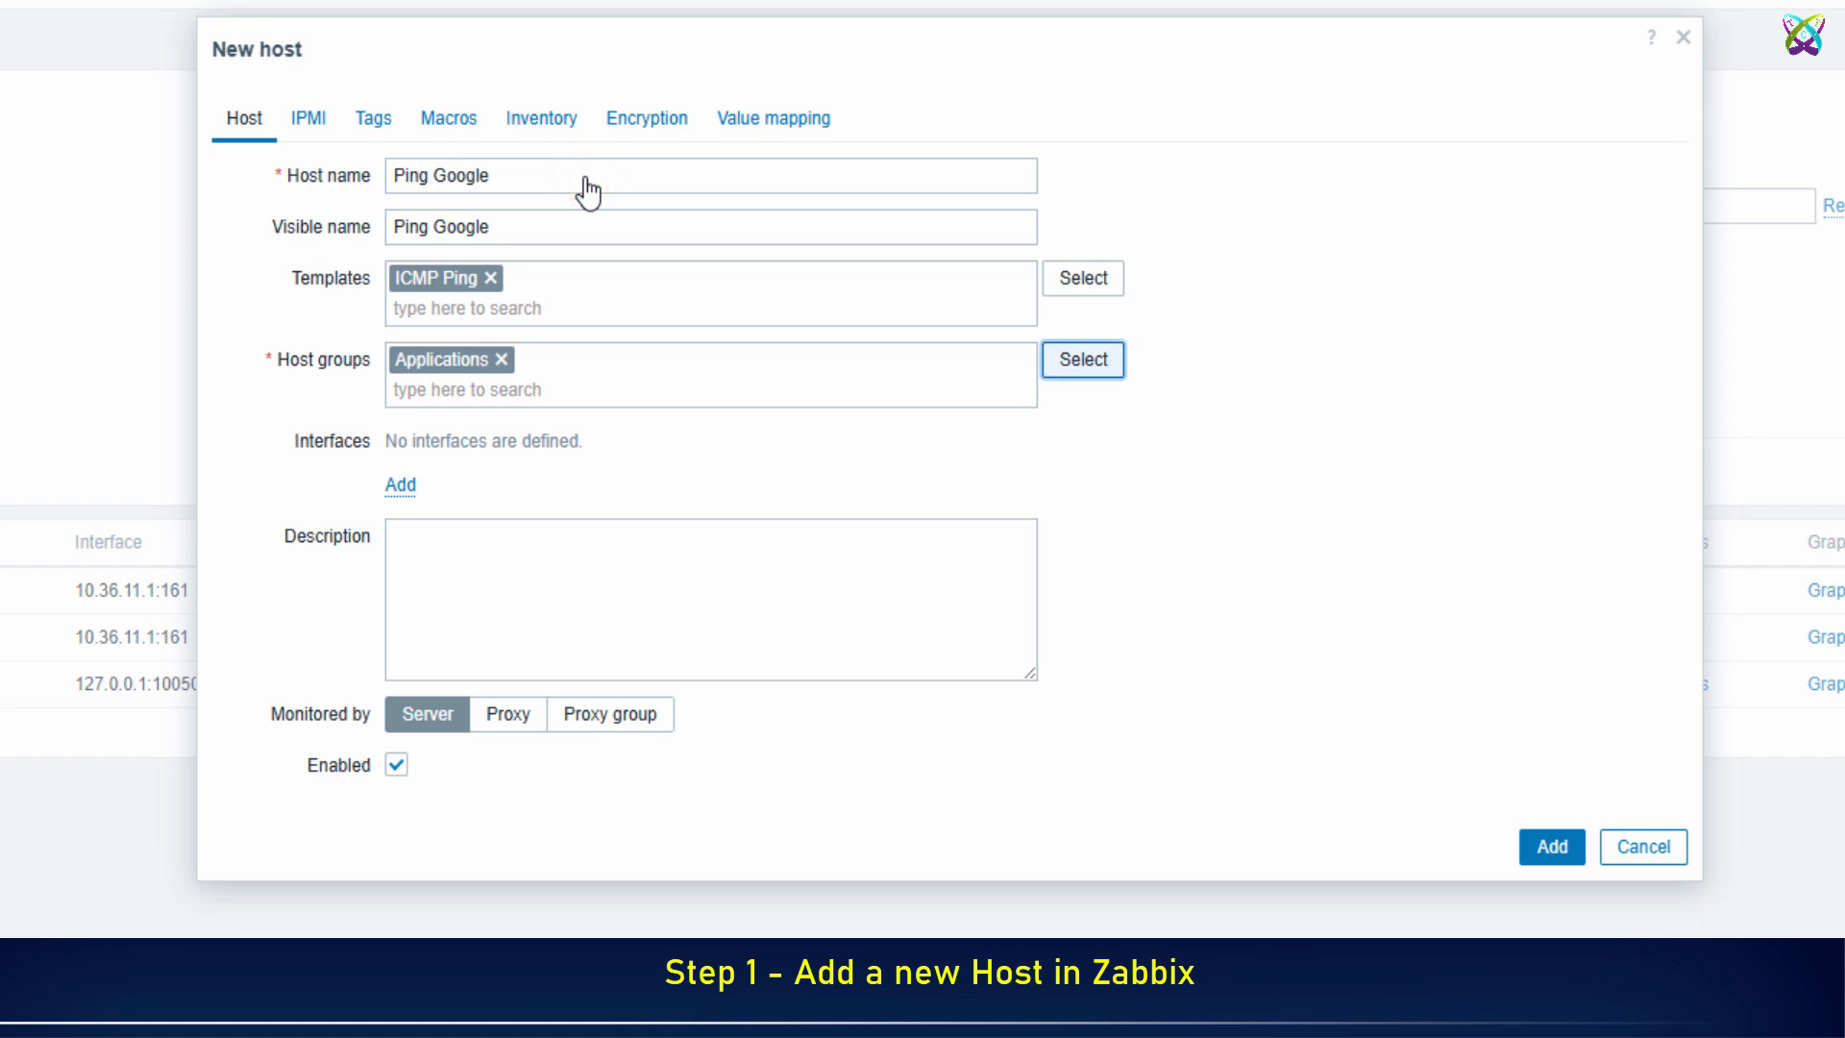
Step: Give the host an Agent interface with IP address 8.8.8.8 and save the new host
left_click(411, 492)
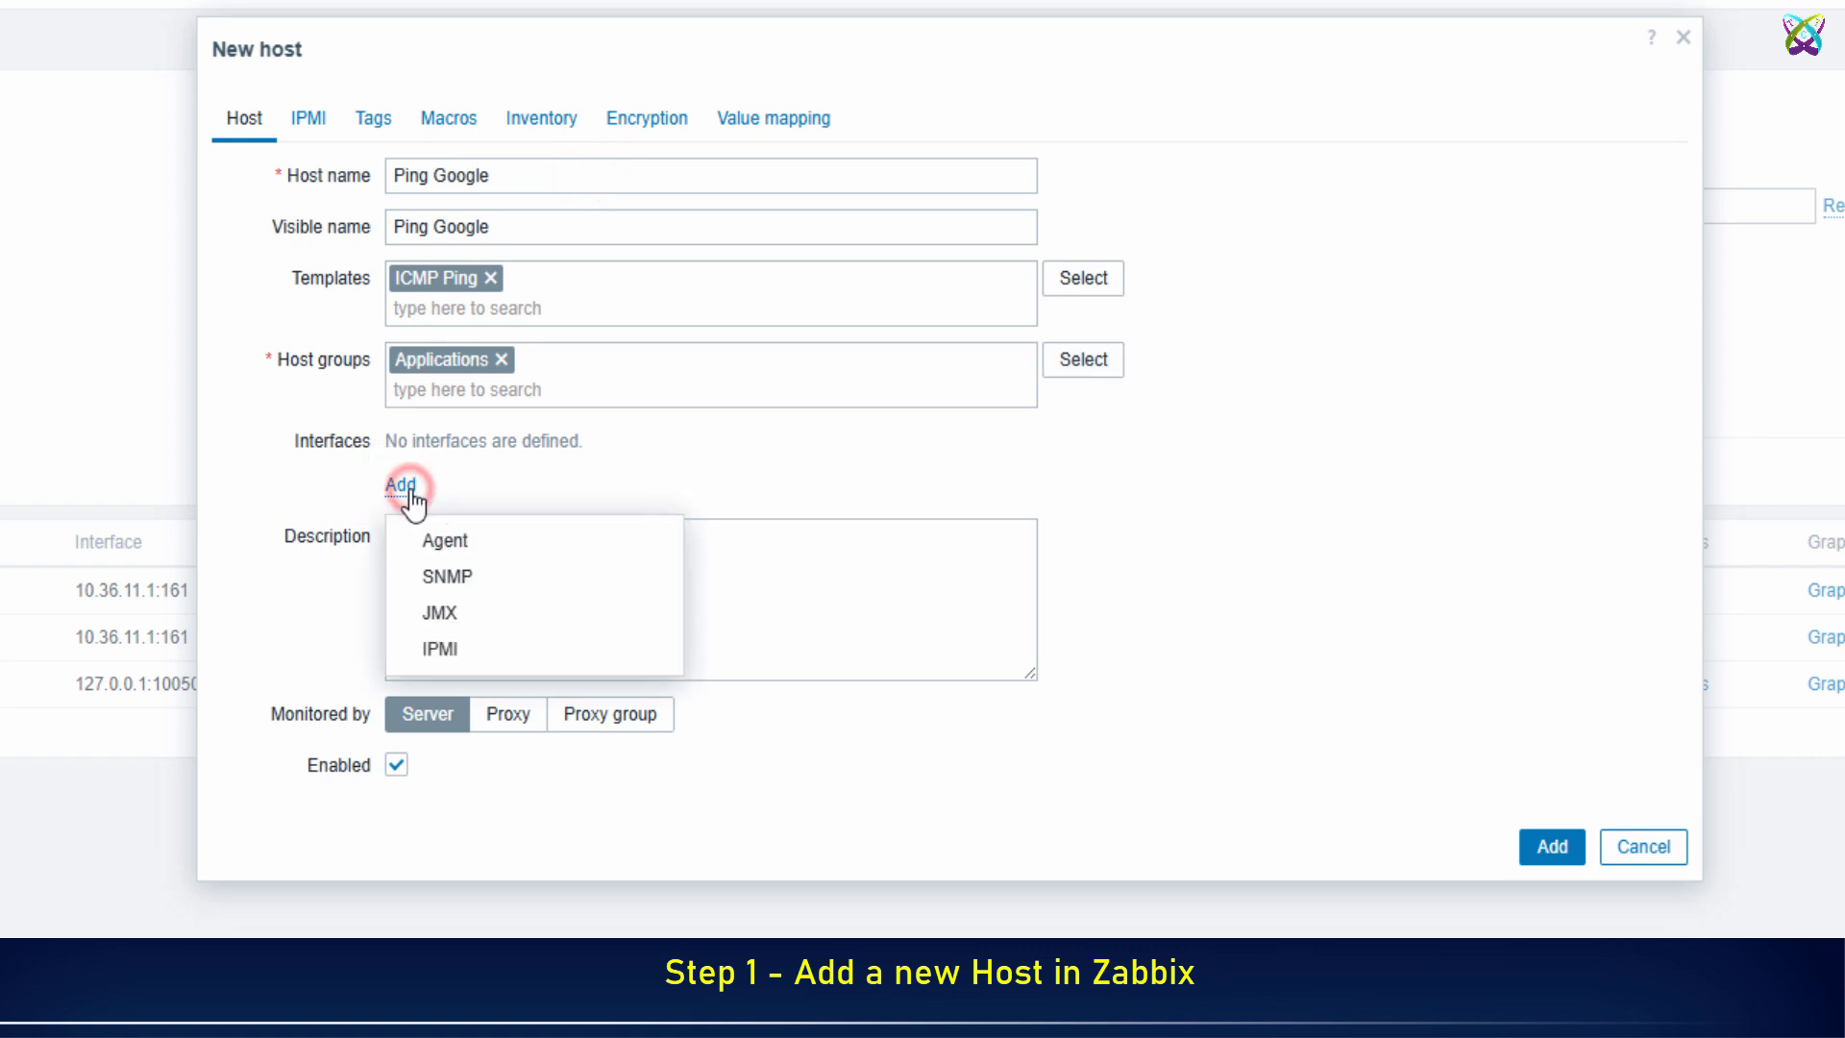
left_click(561, 542)
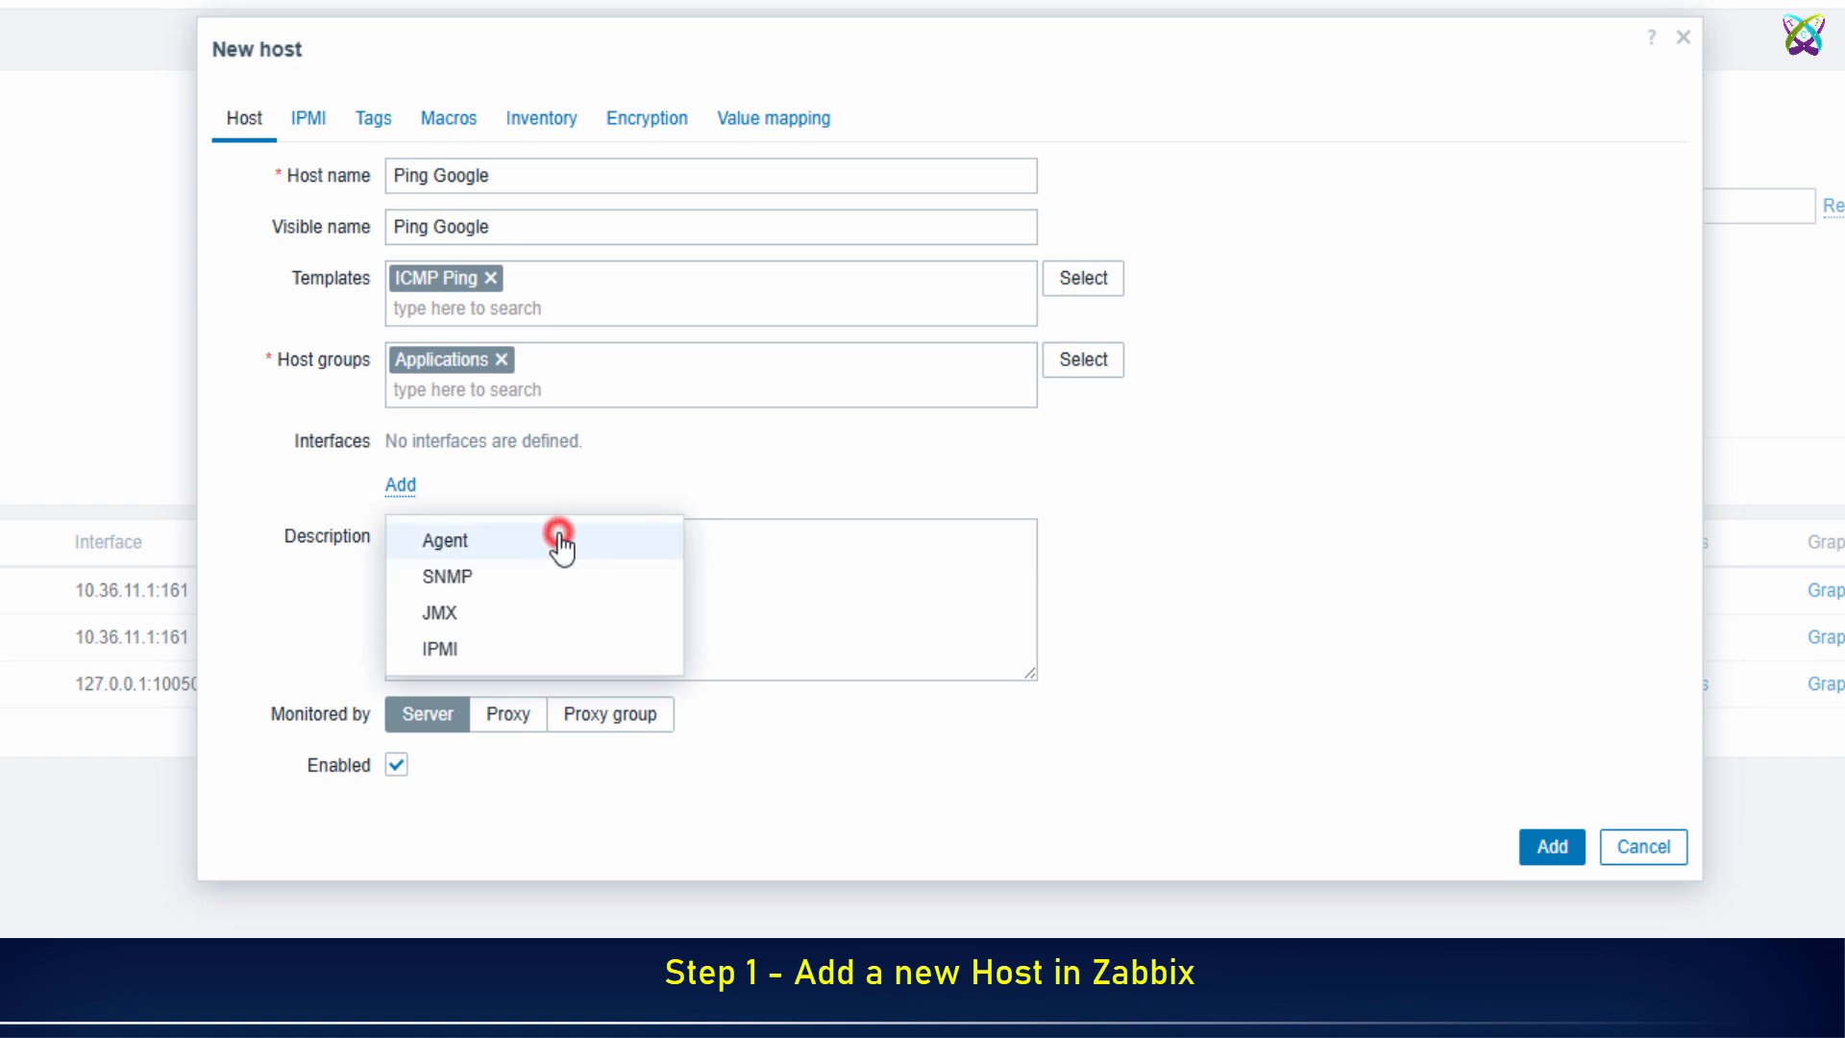
double_click(616, 484)
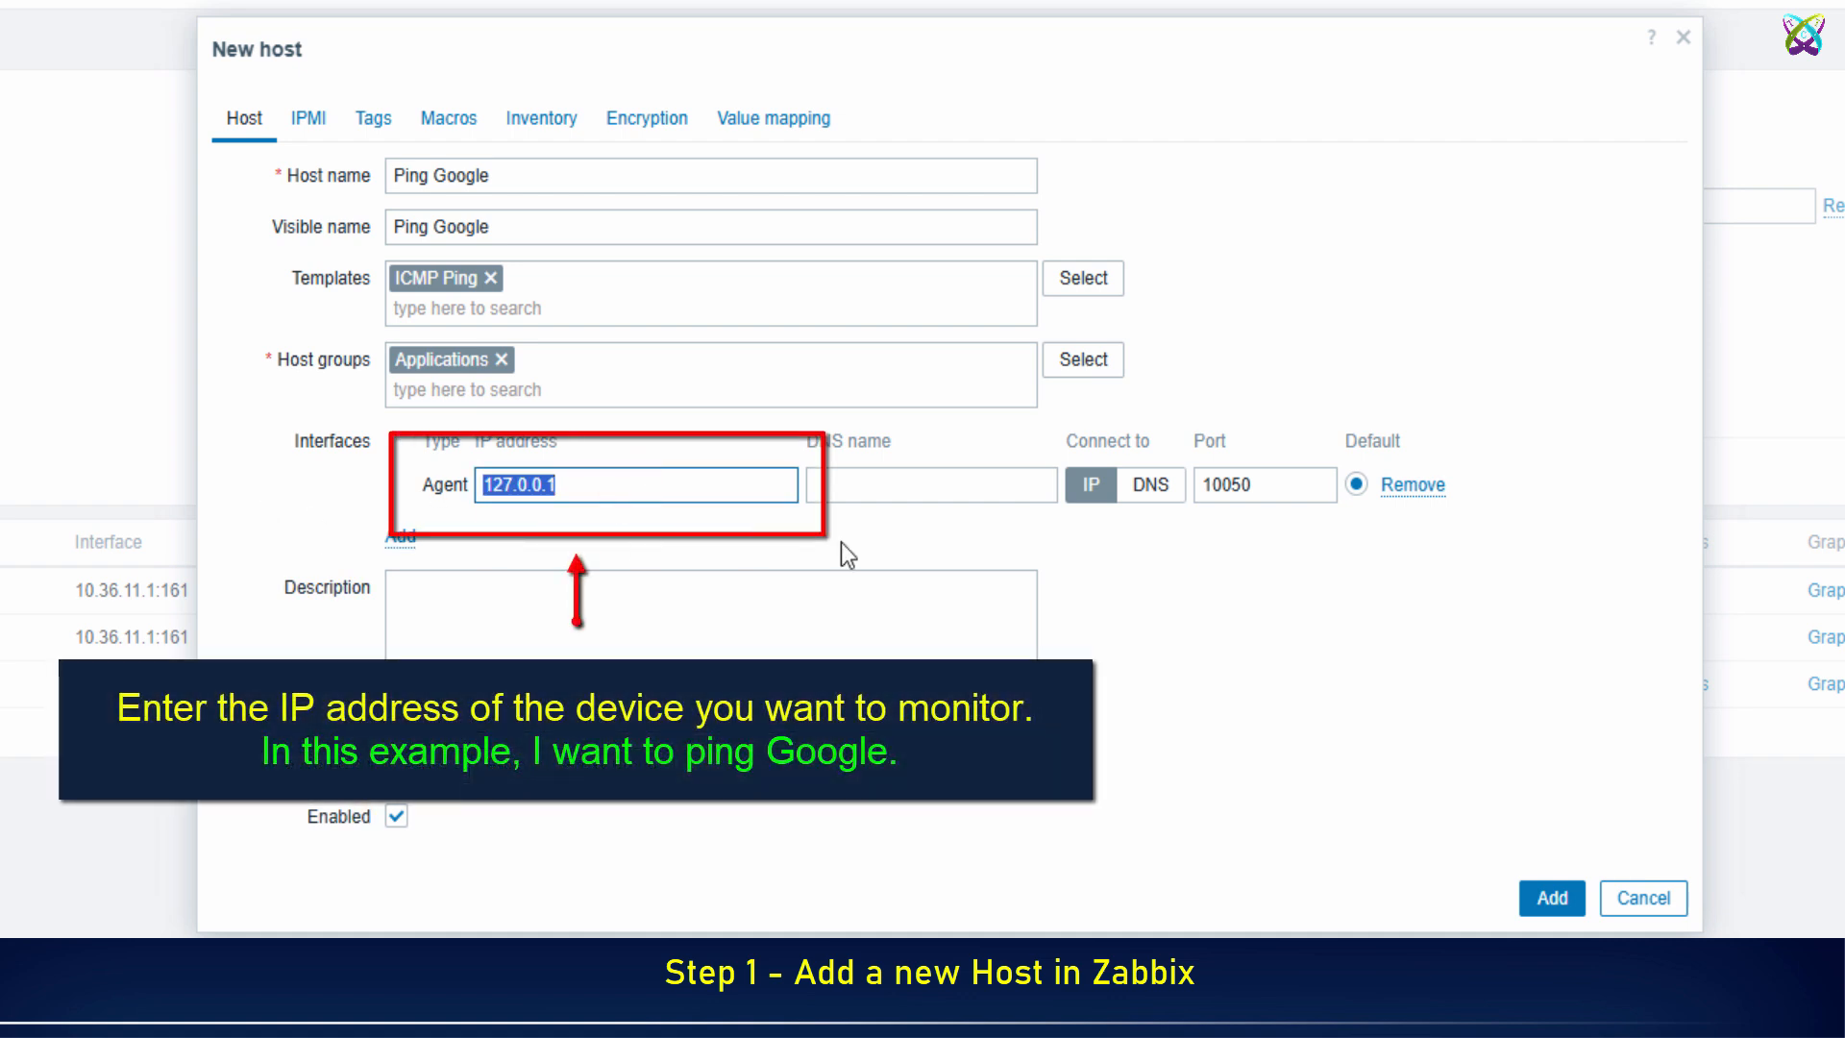
type("8.8.8.8")
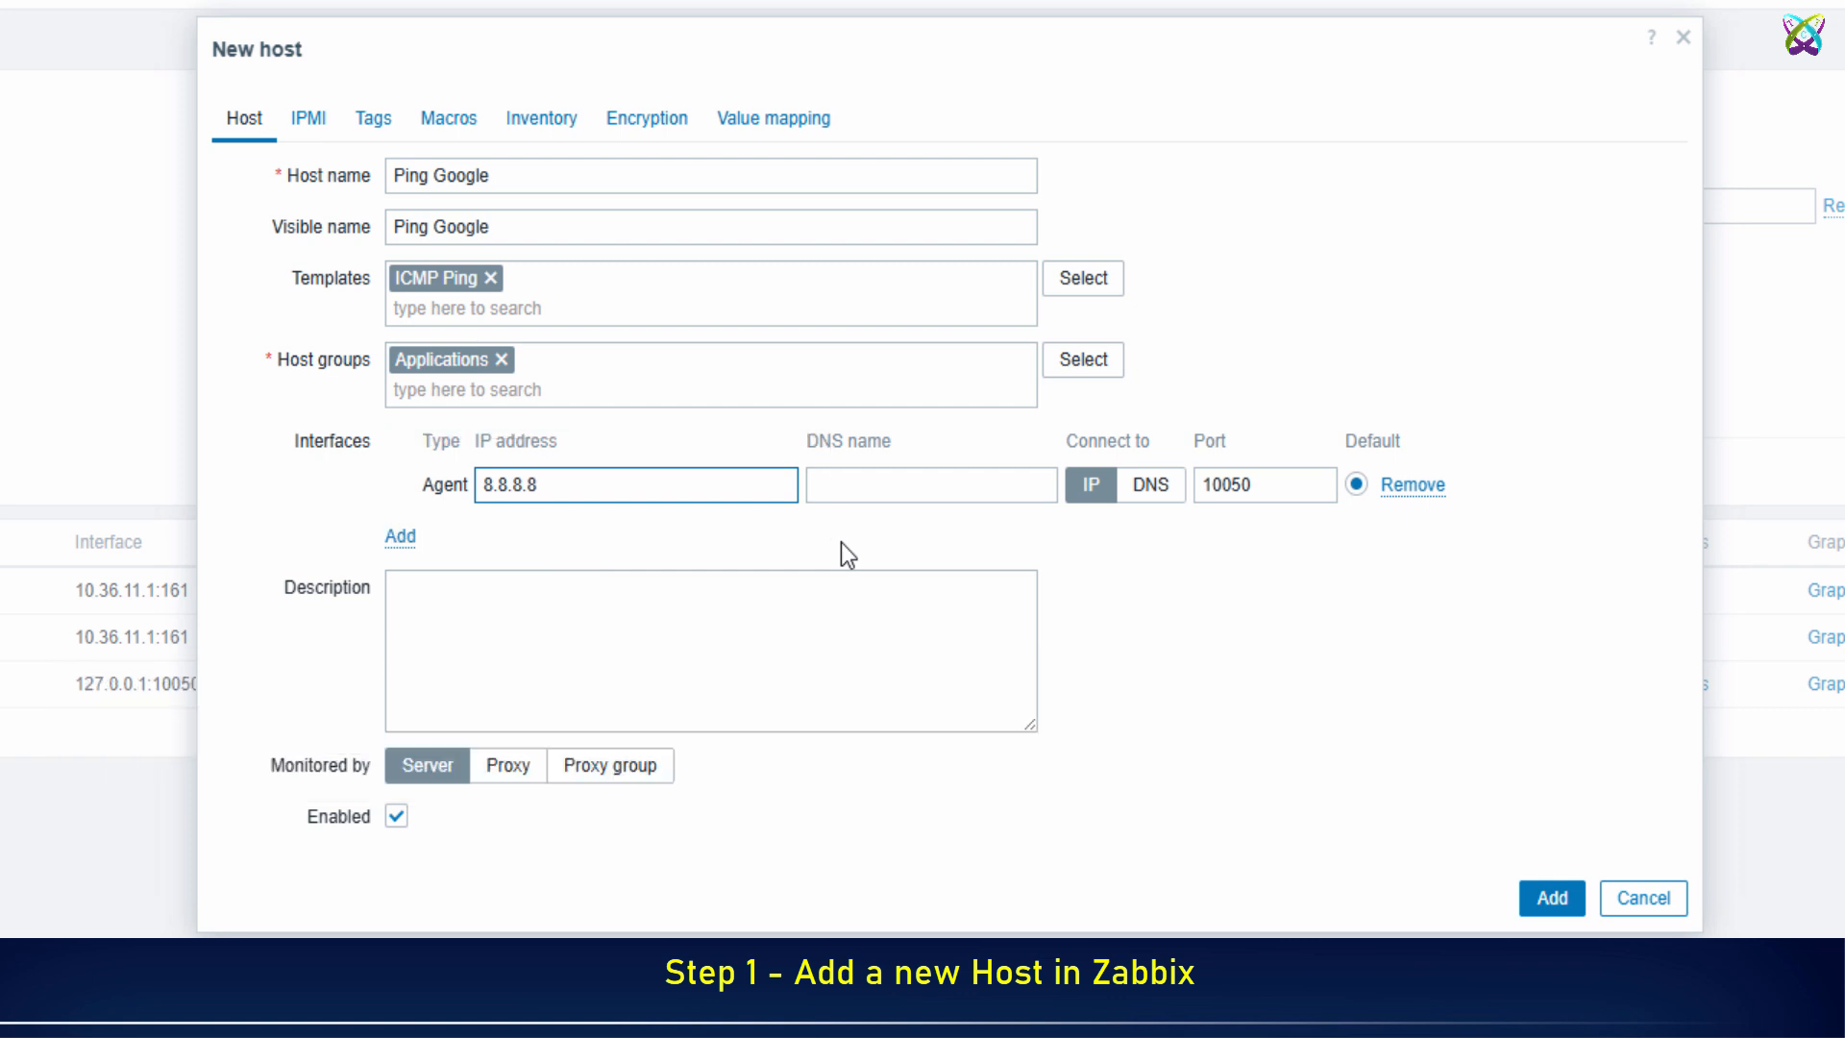
left_click(1554, 907)
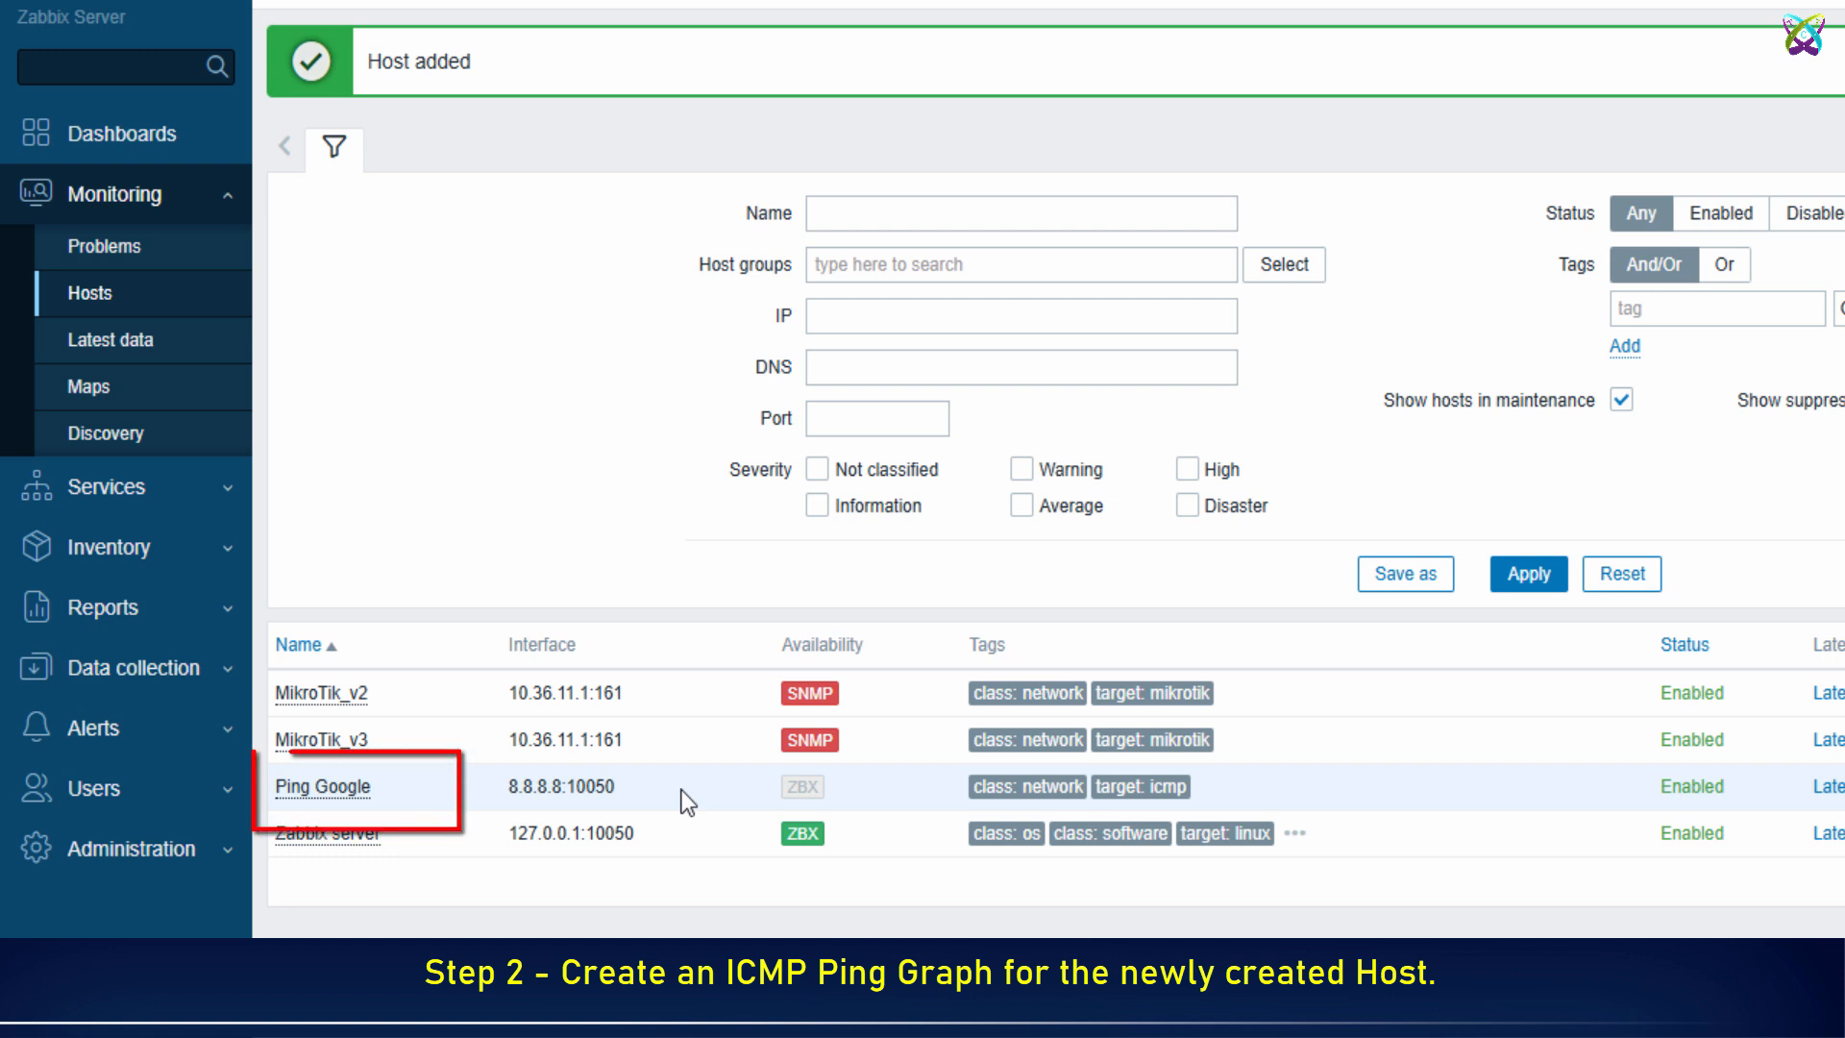
Step: Start a new graph for the Ping Google host, named "Ping Google", with the graph type Stacked
left_click(352, 790)
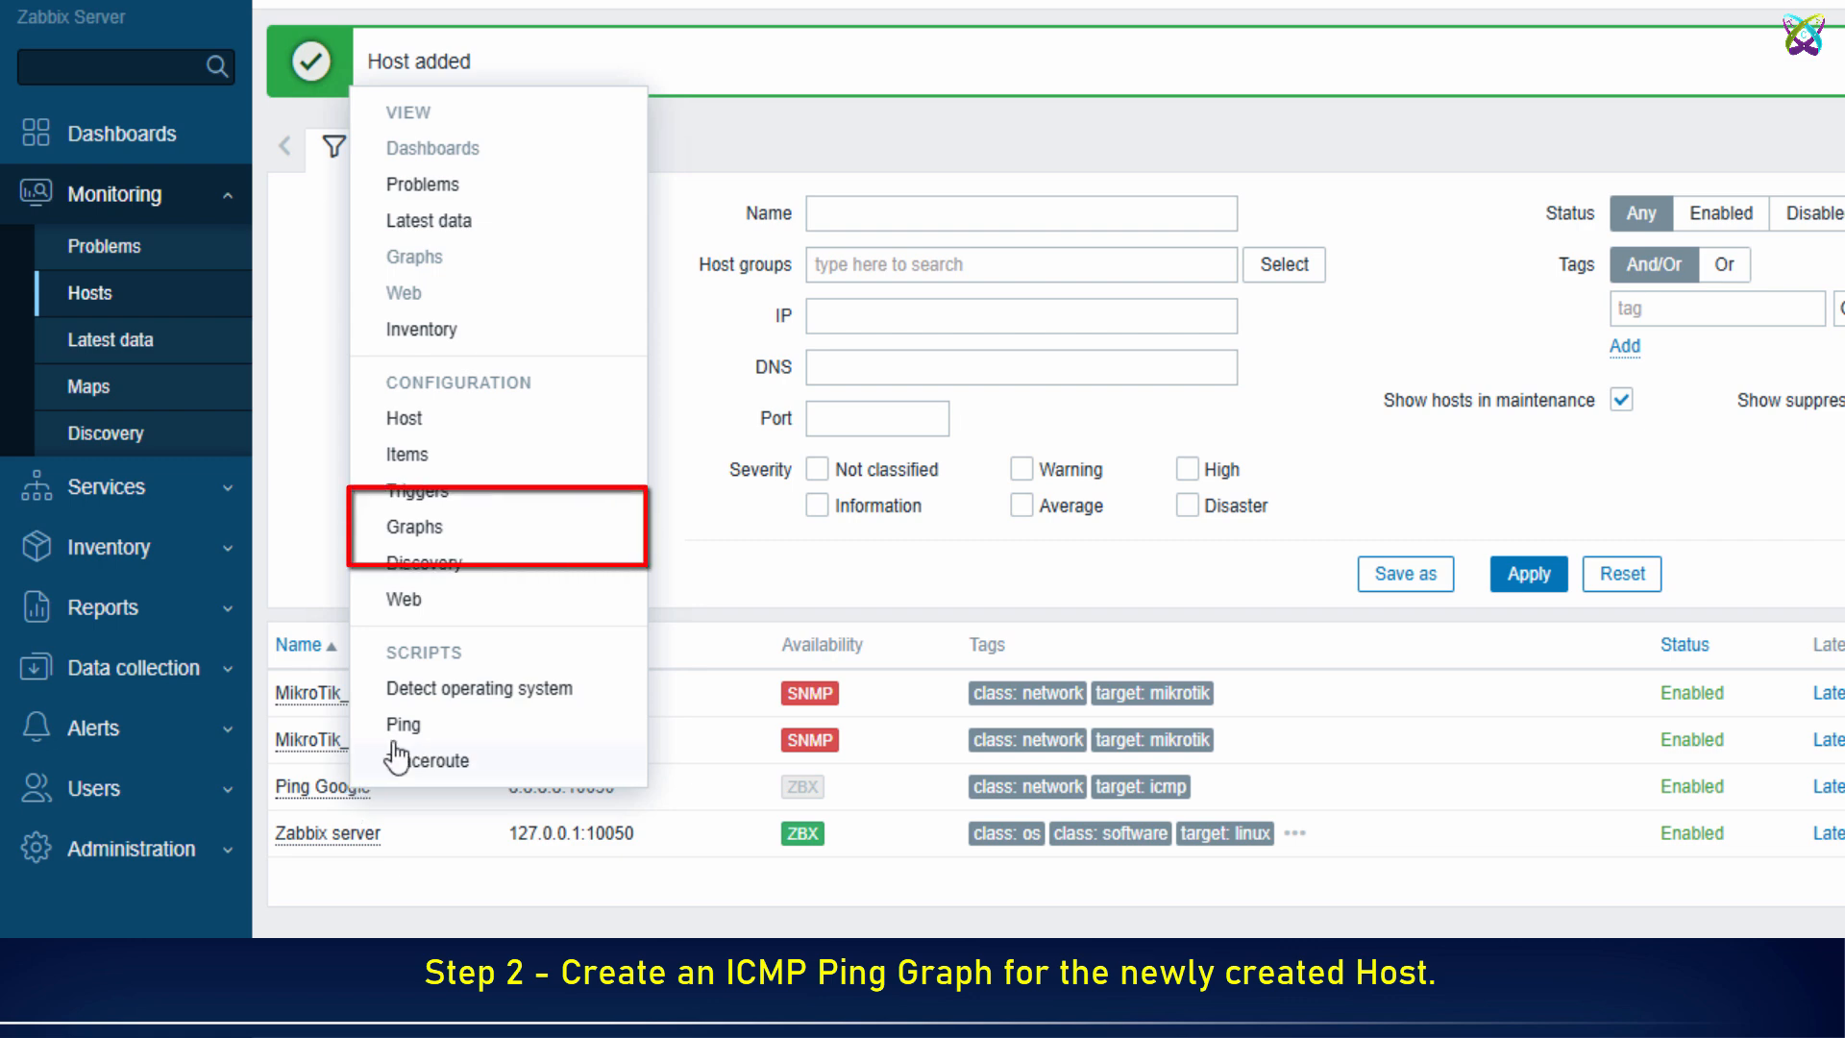
left_click(474, 526)
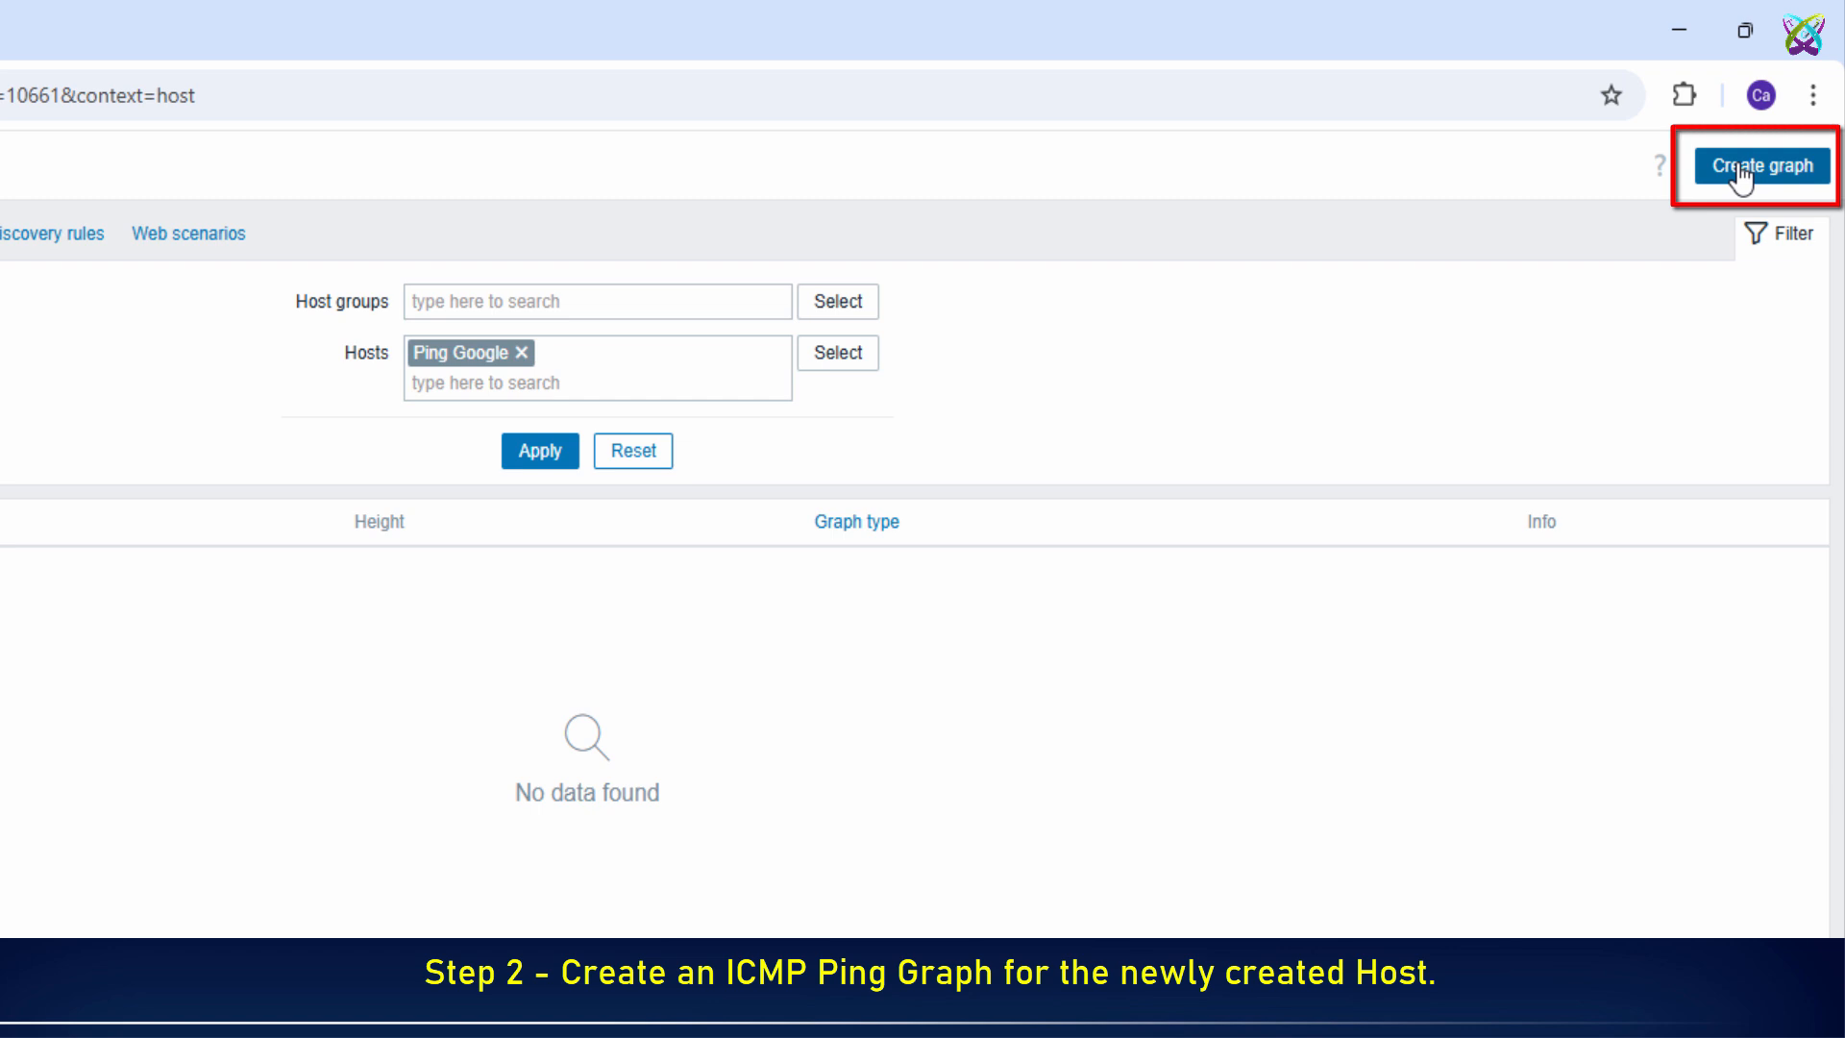
left_click(1739, 173)
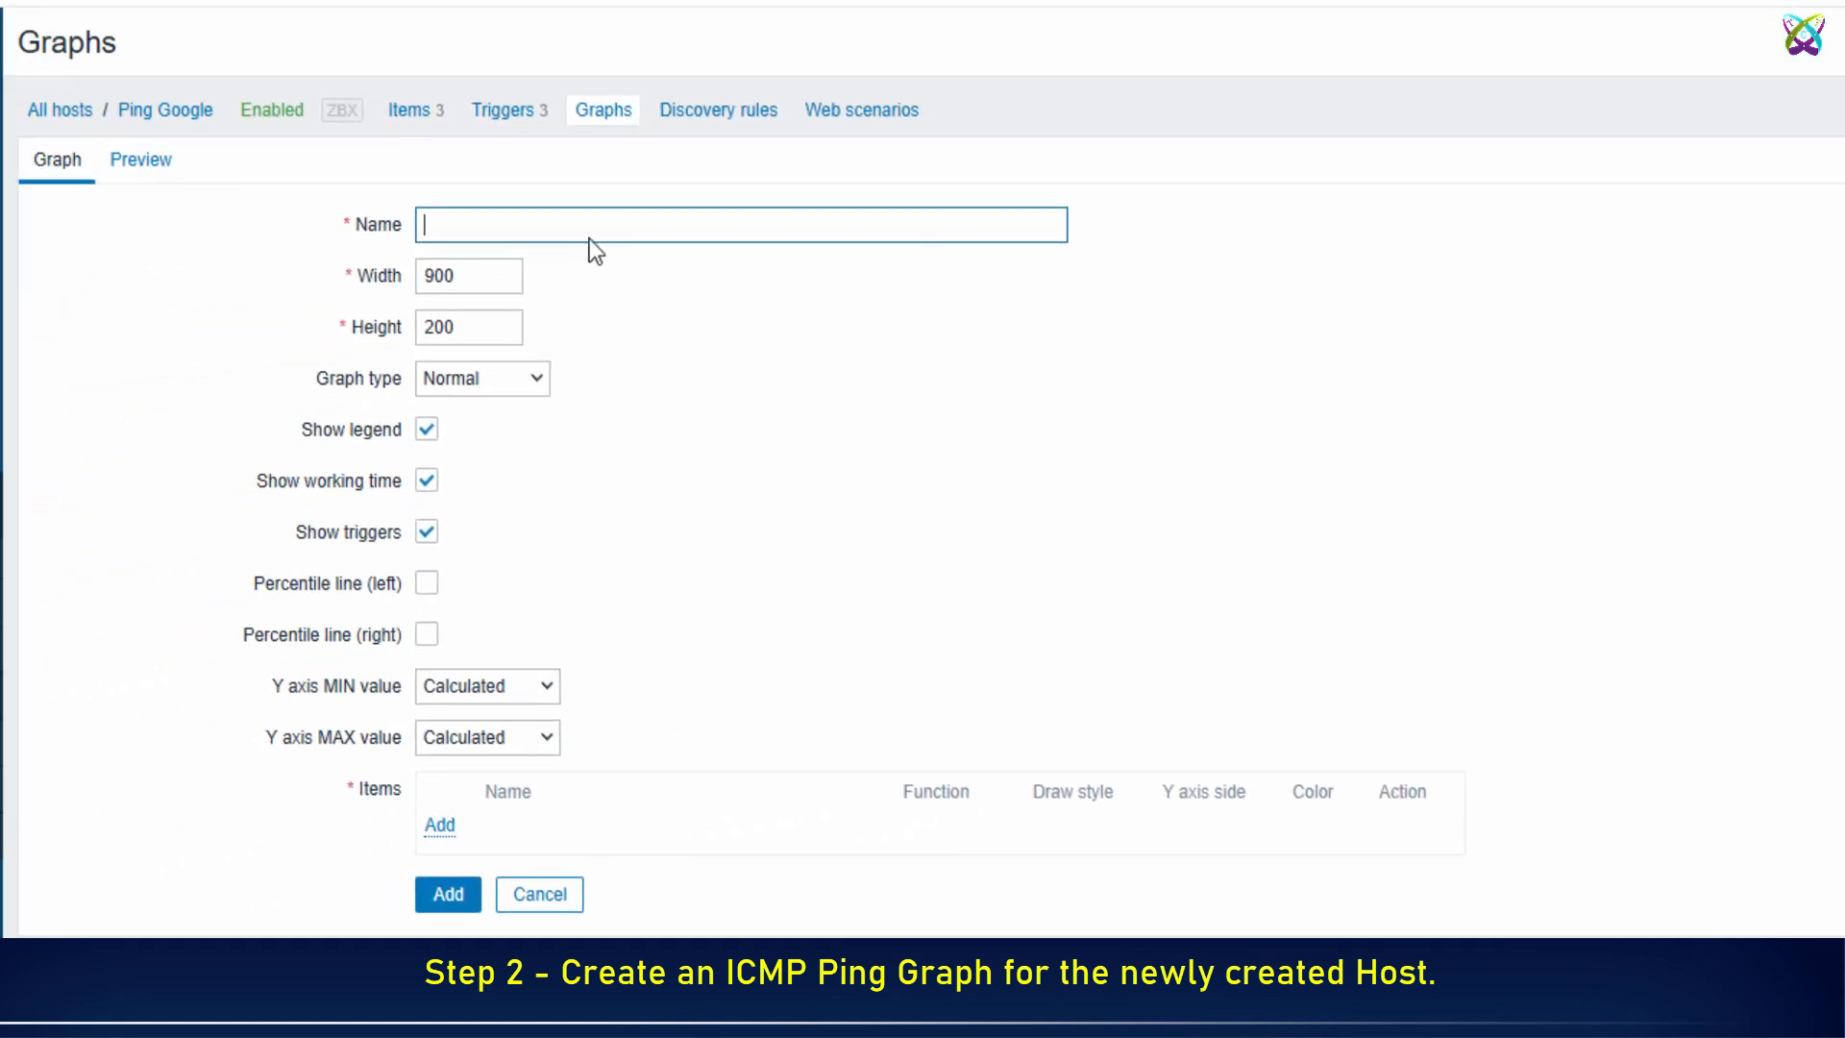
type("P")
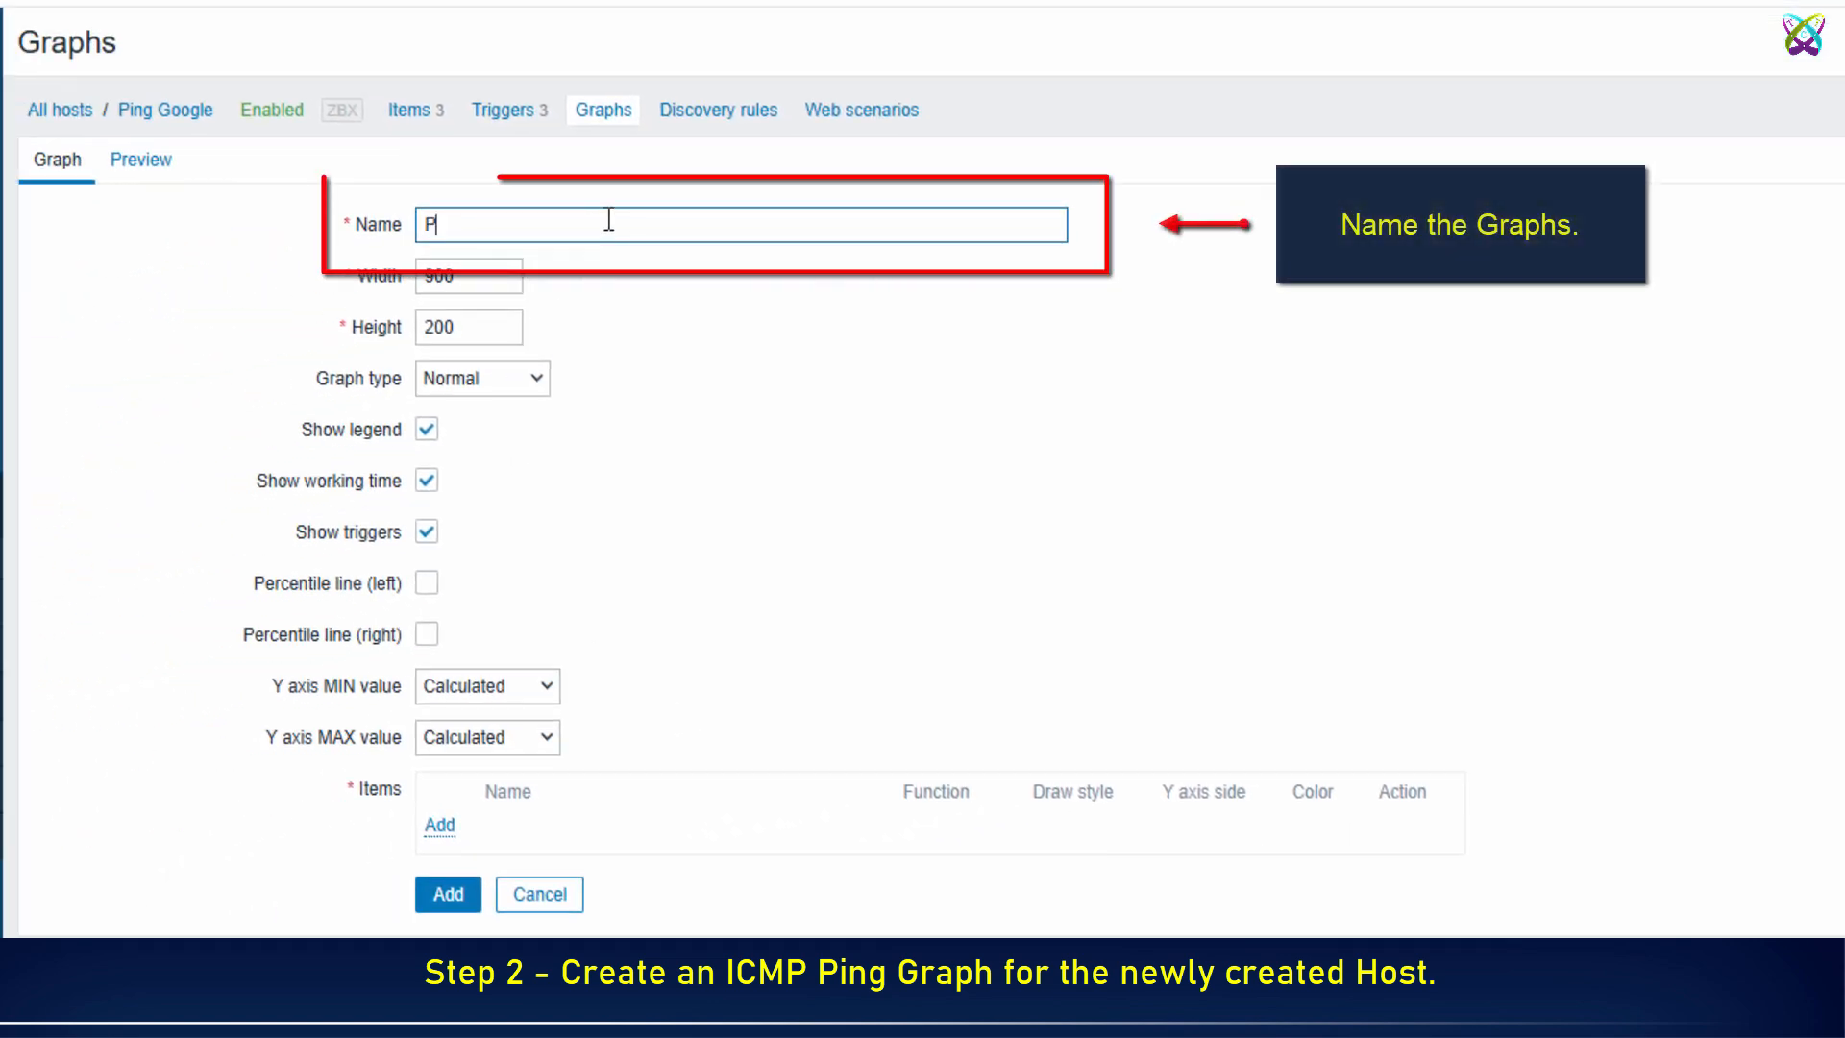
type("ing Google")
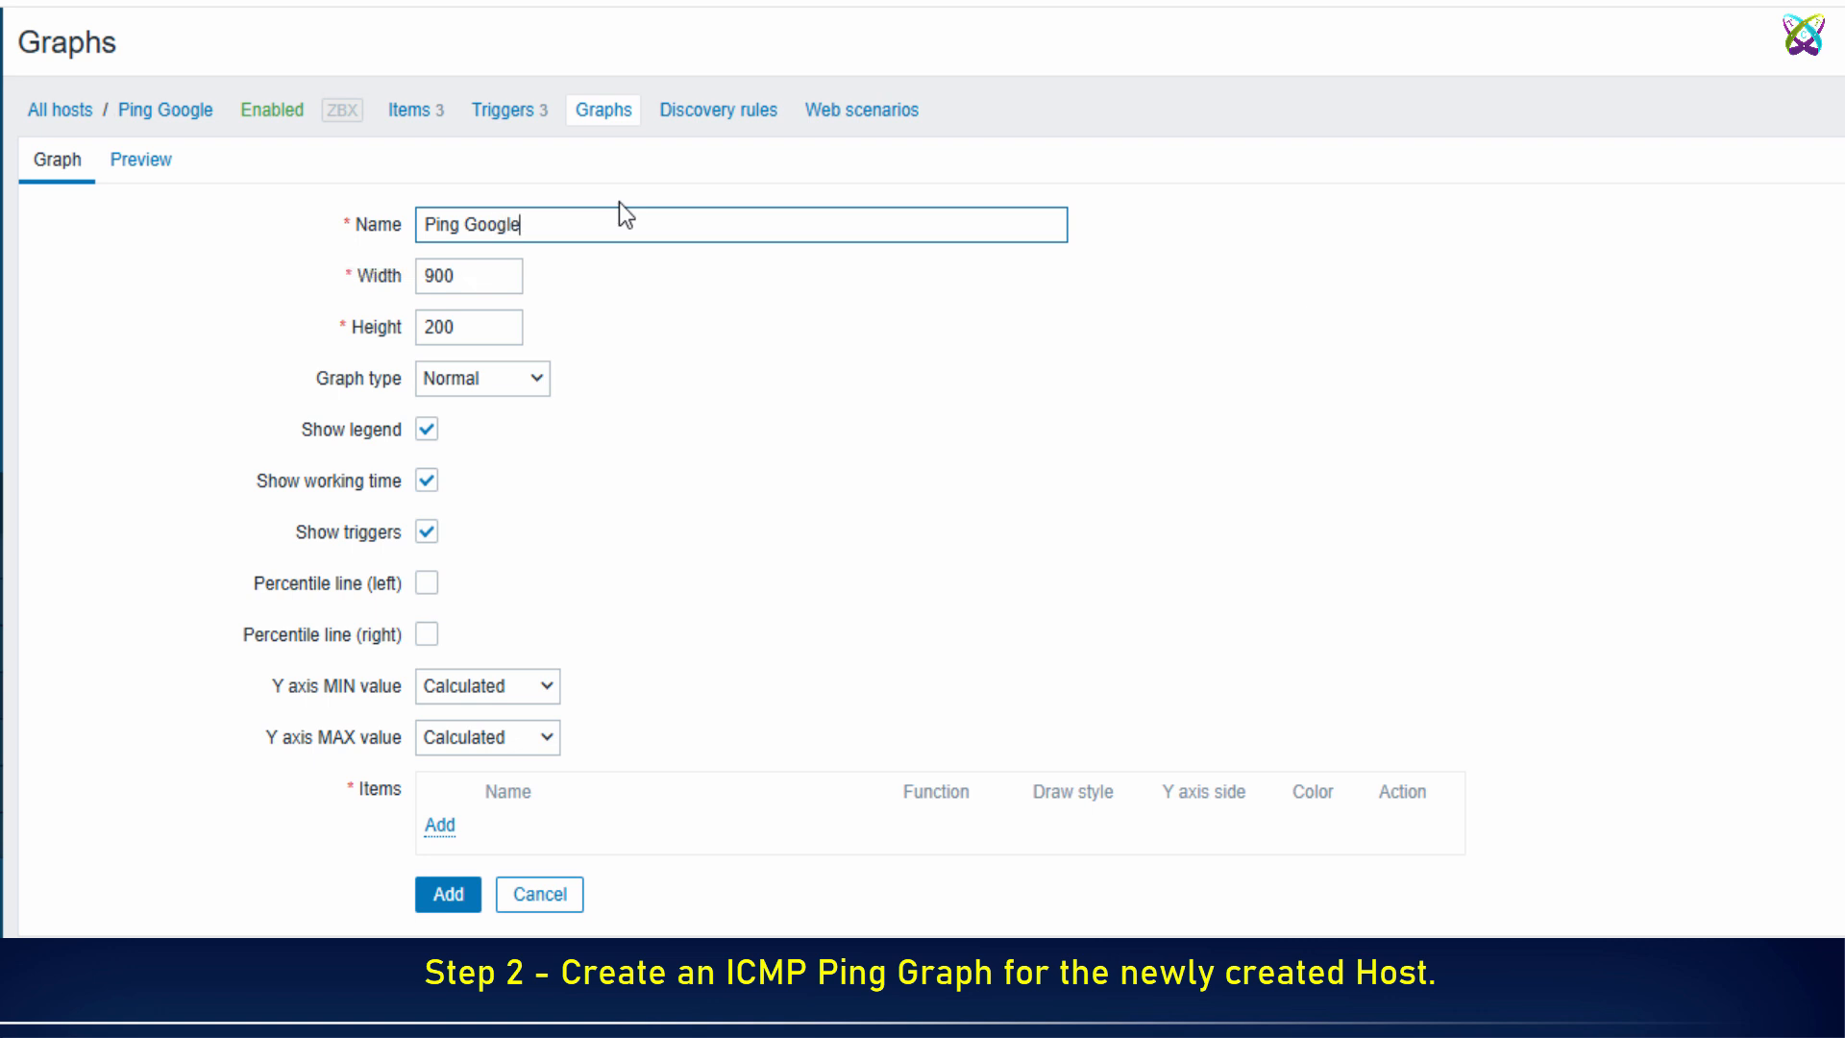
left_click(522, 375)
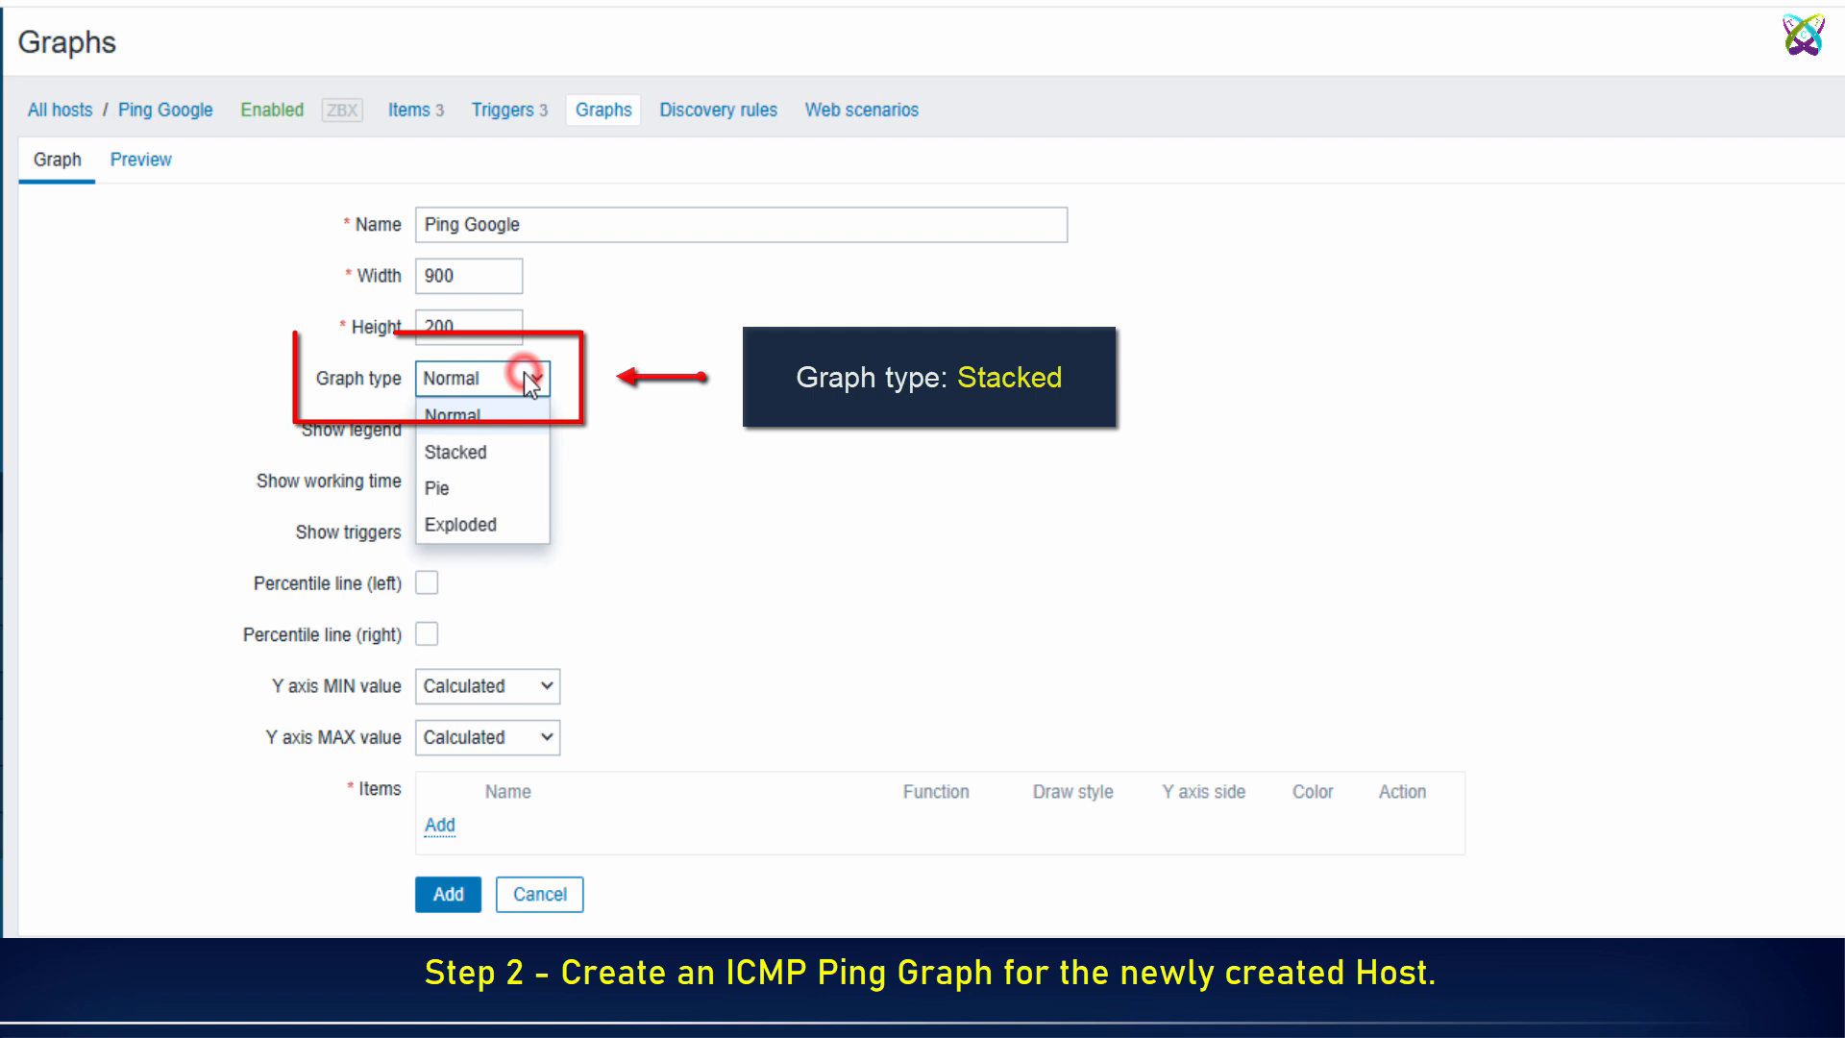
left_click(492, 453)
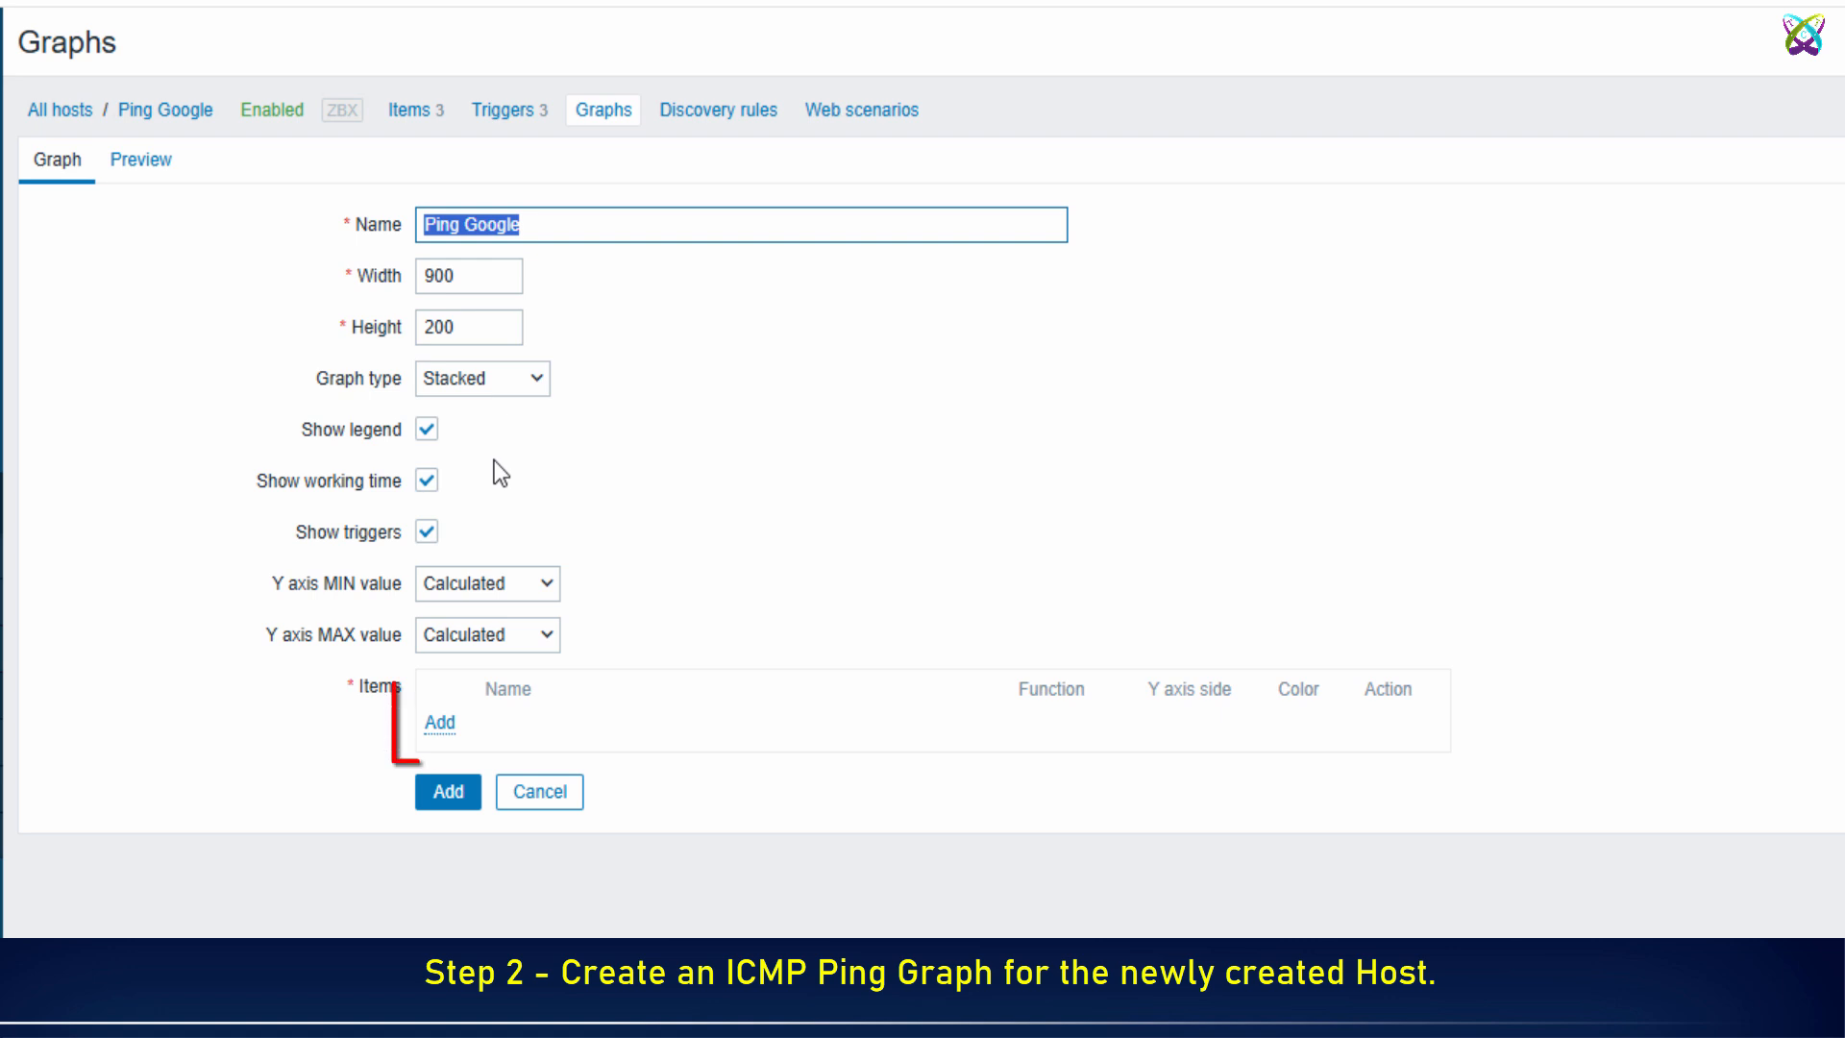
Step: Add the ICMP loss, ICMP ping and ICMP response time items to the graph and save it
left_click(441, 727)
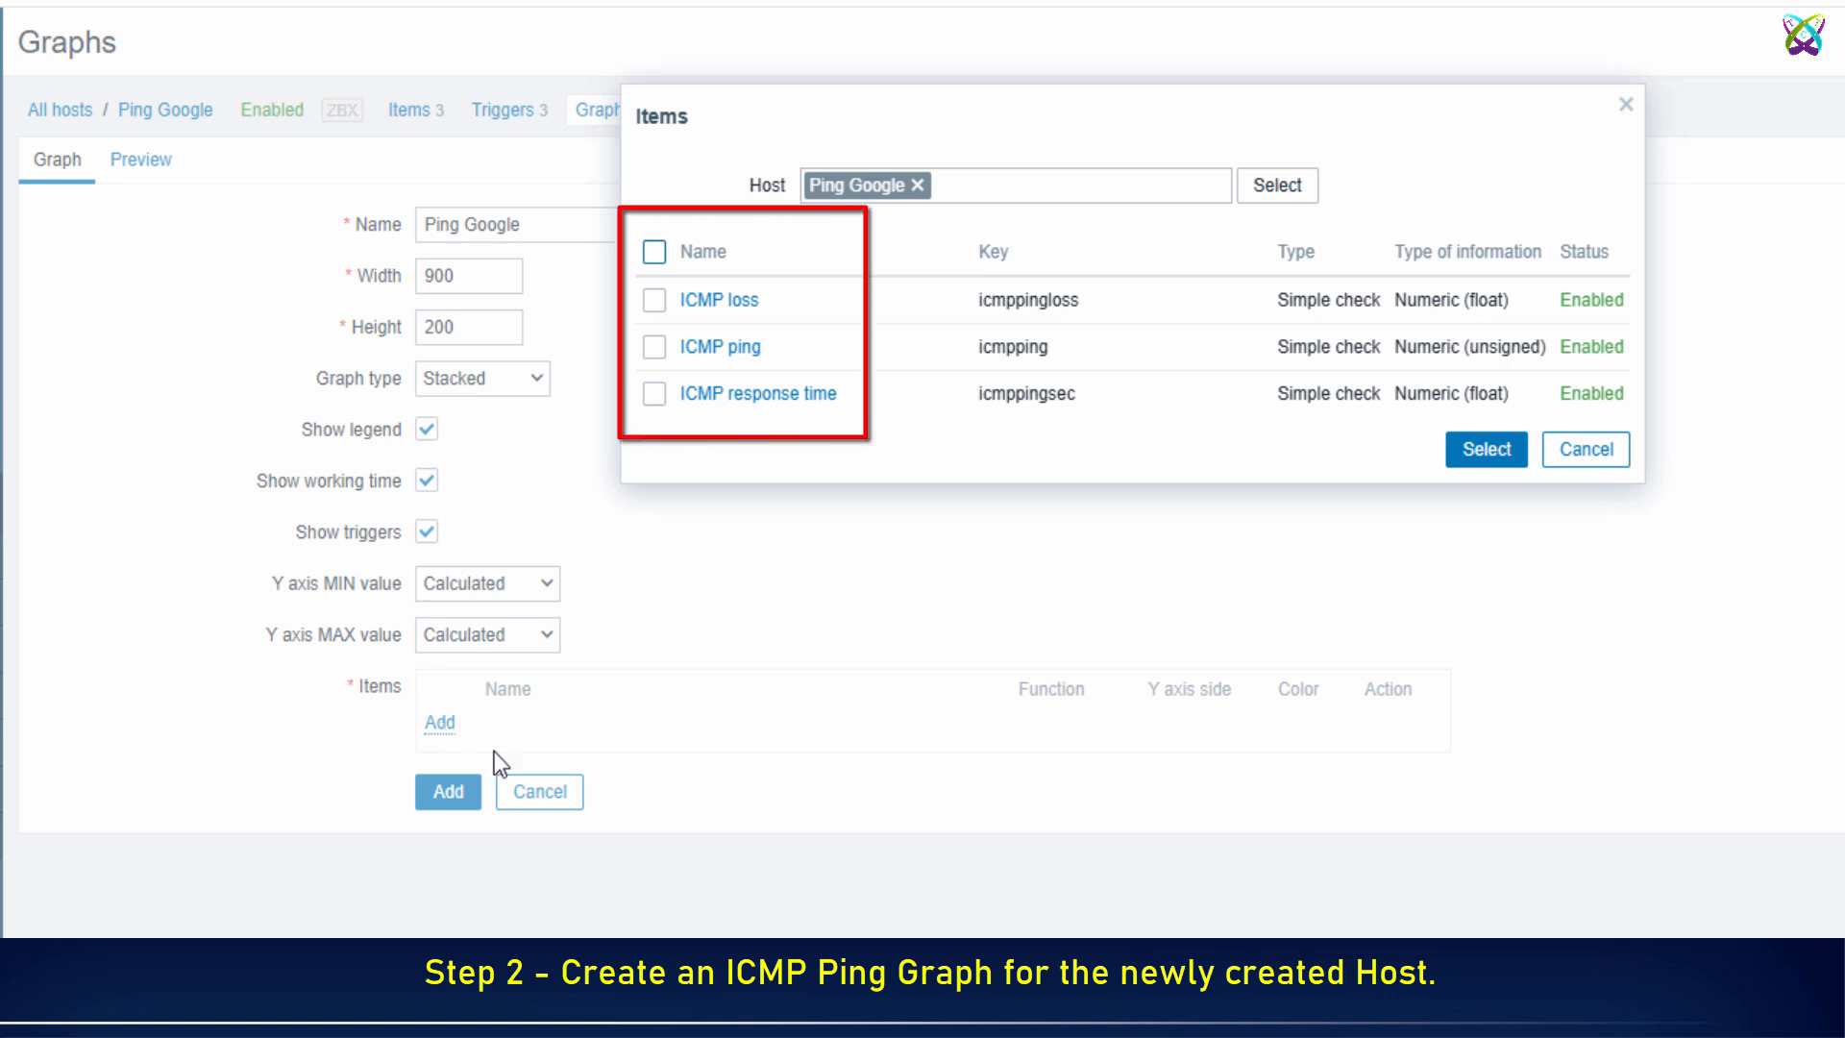
left_click(654, 250)
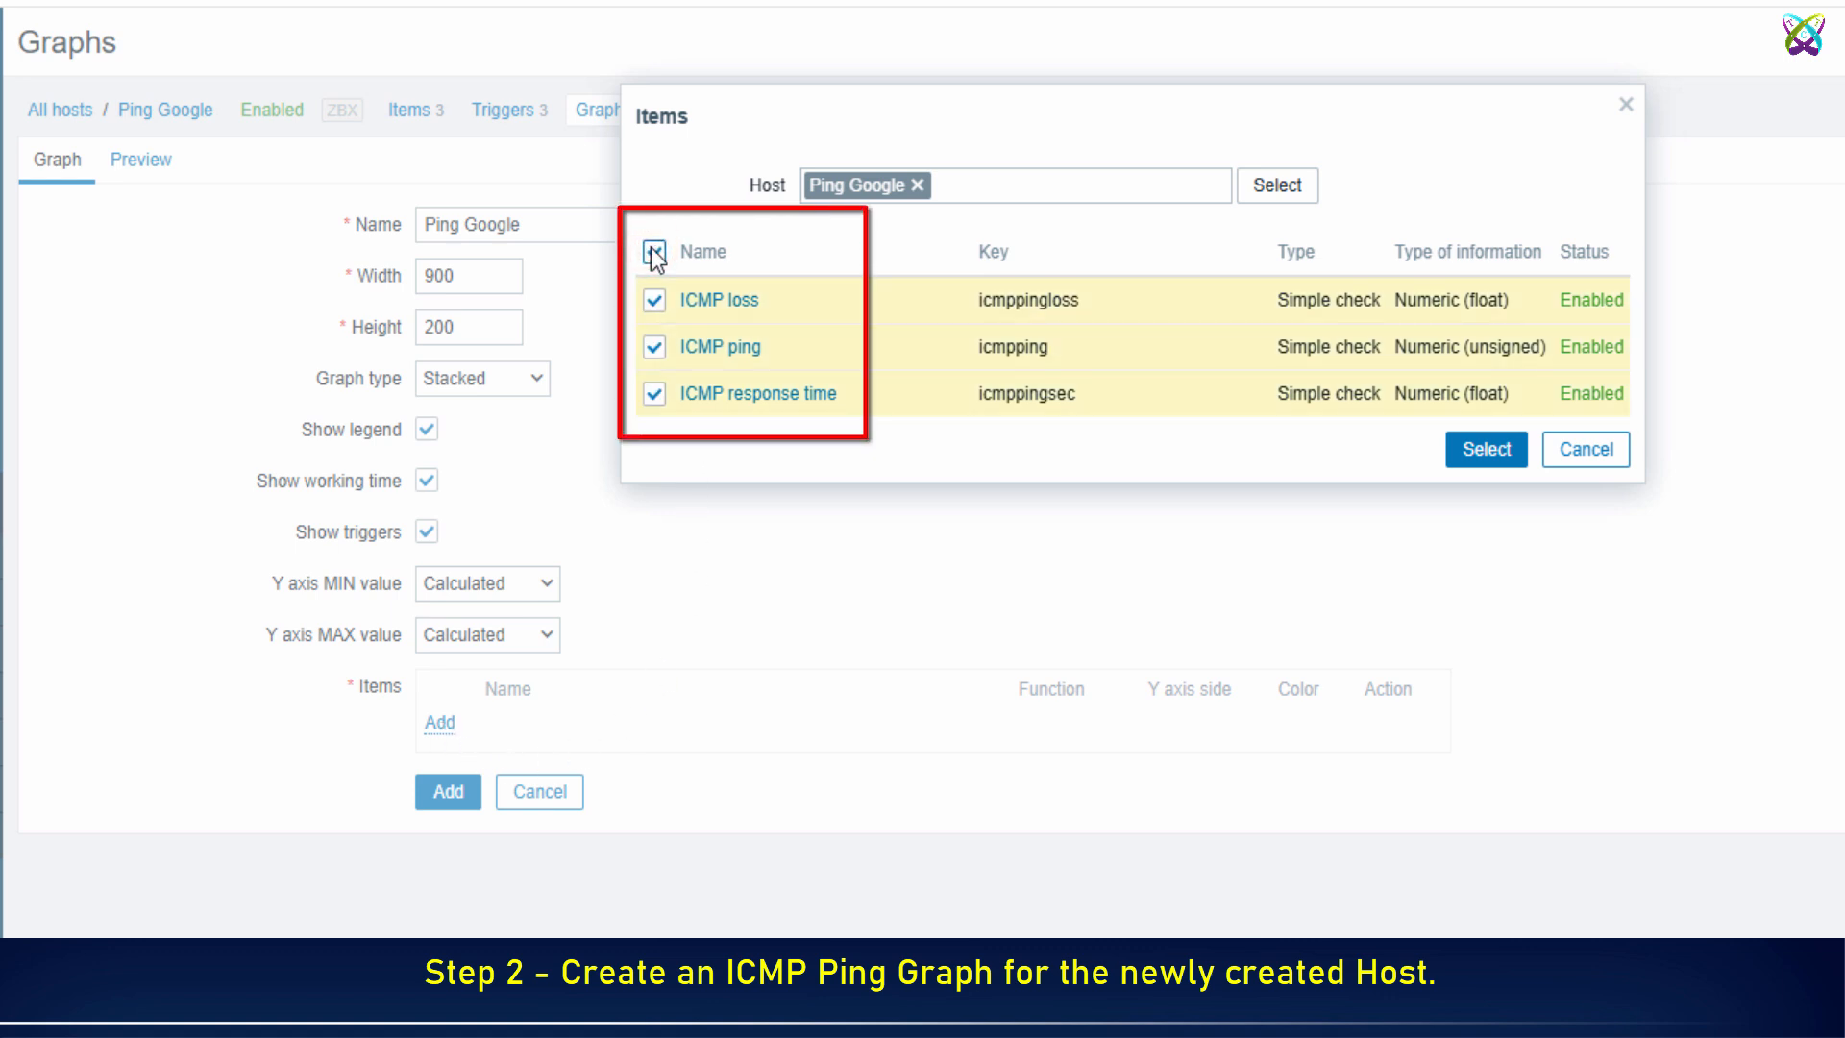
left_click(1463, 454)
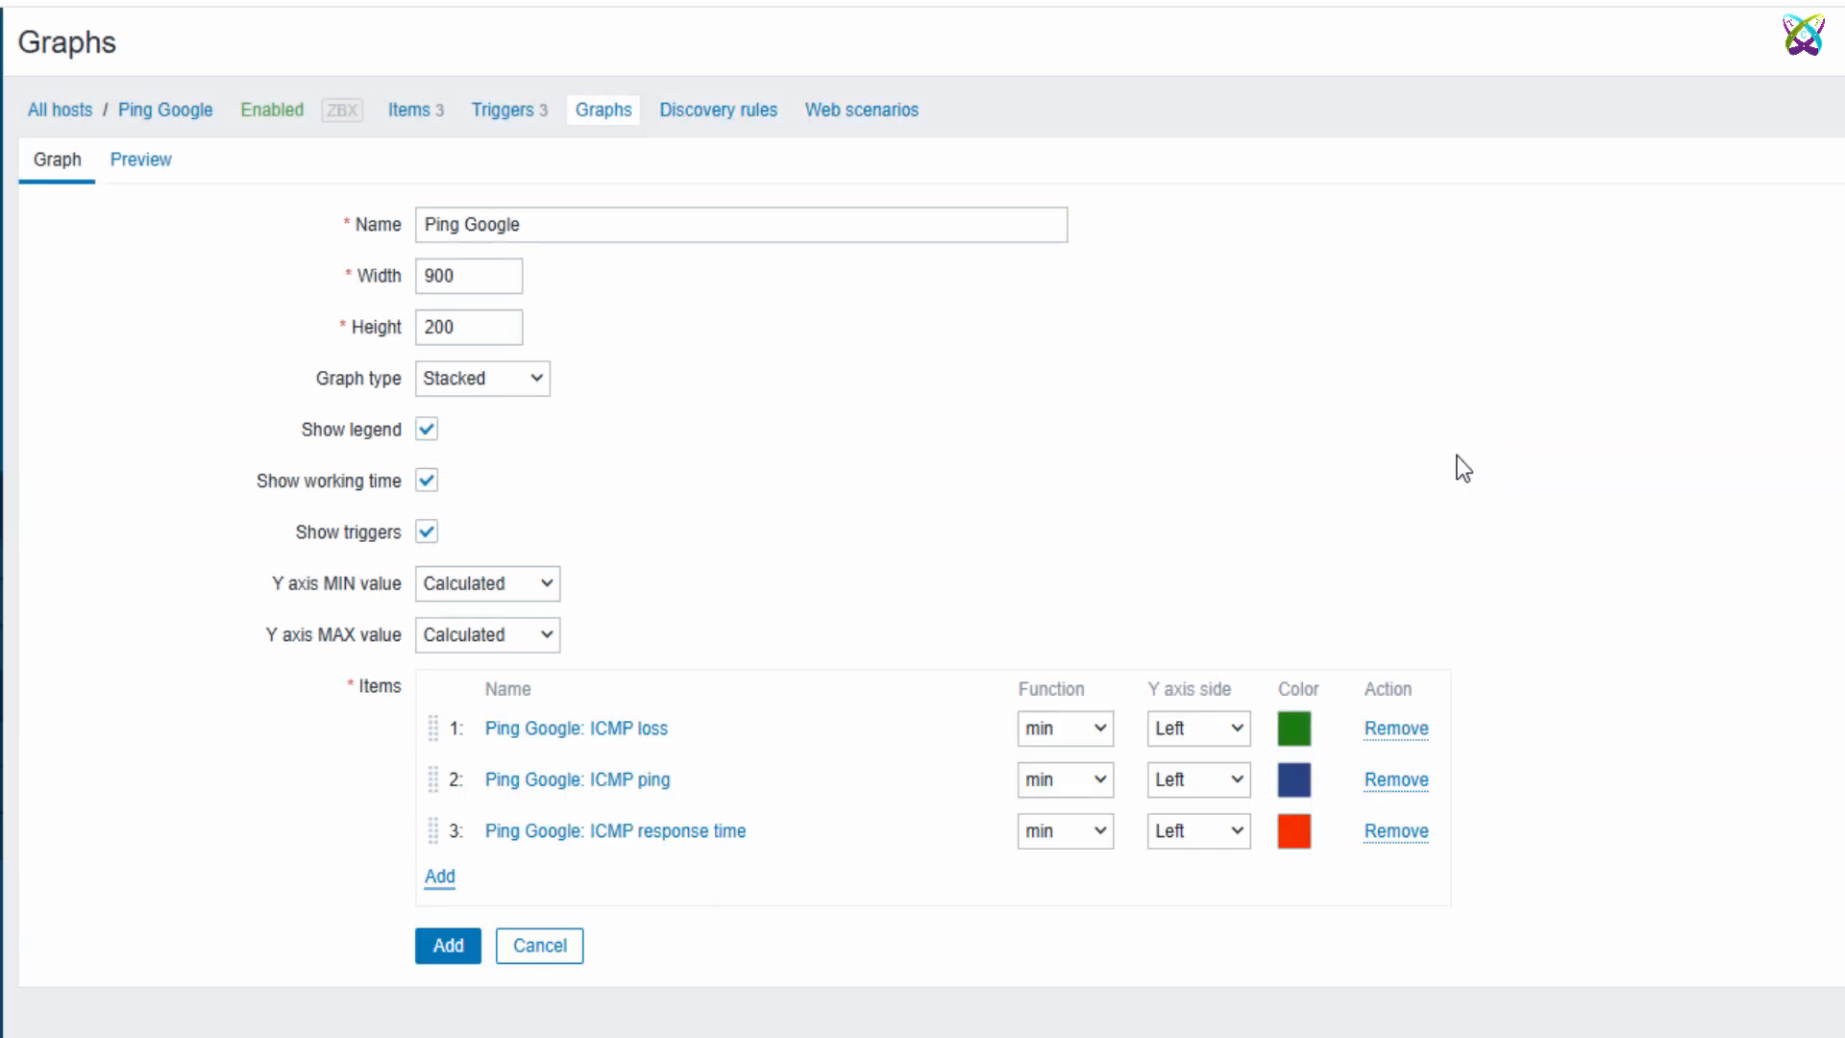
left_click(451, 946)
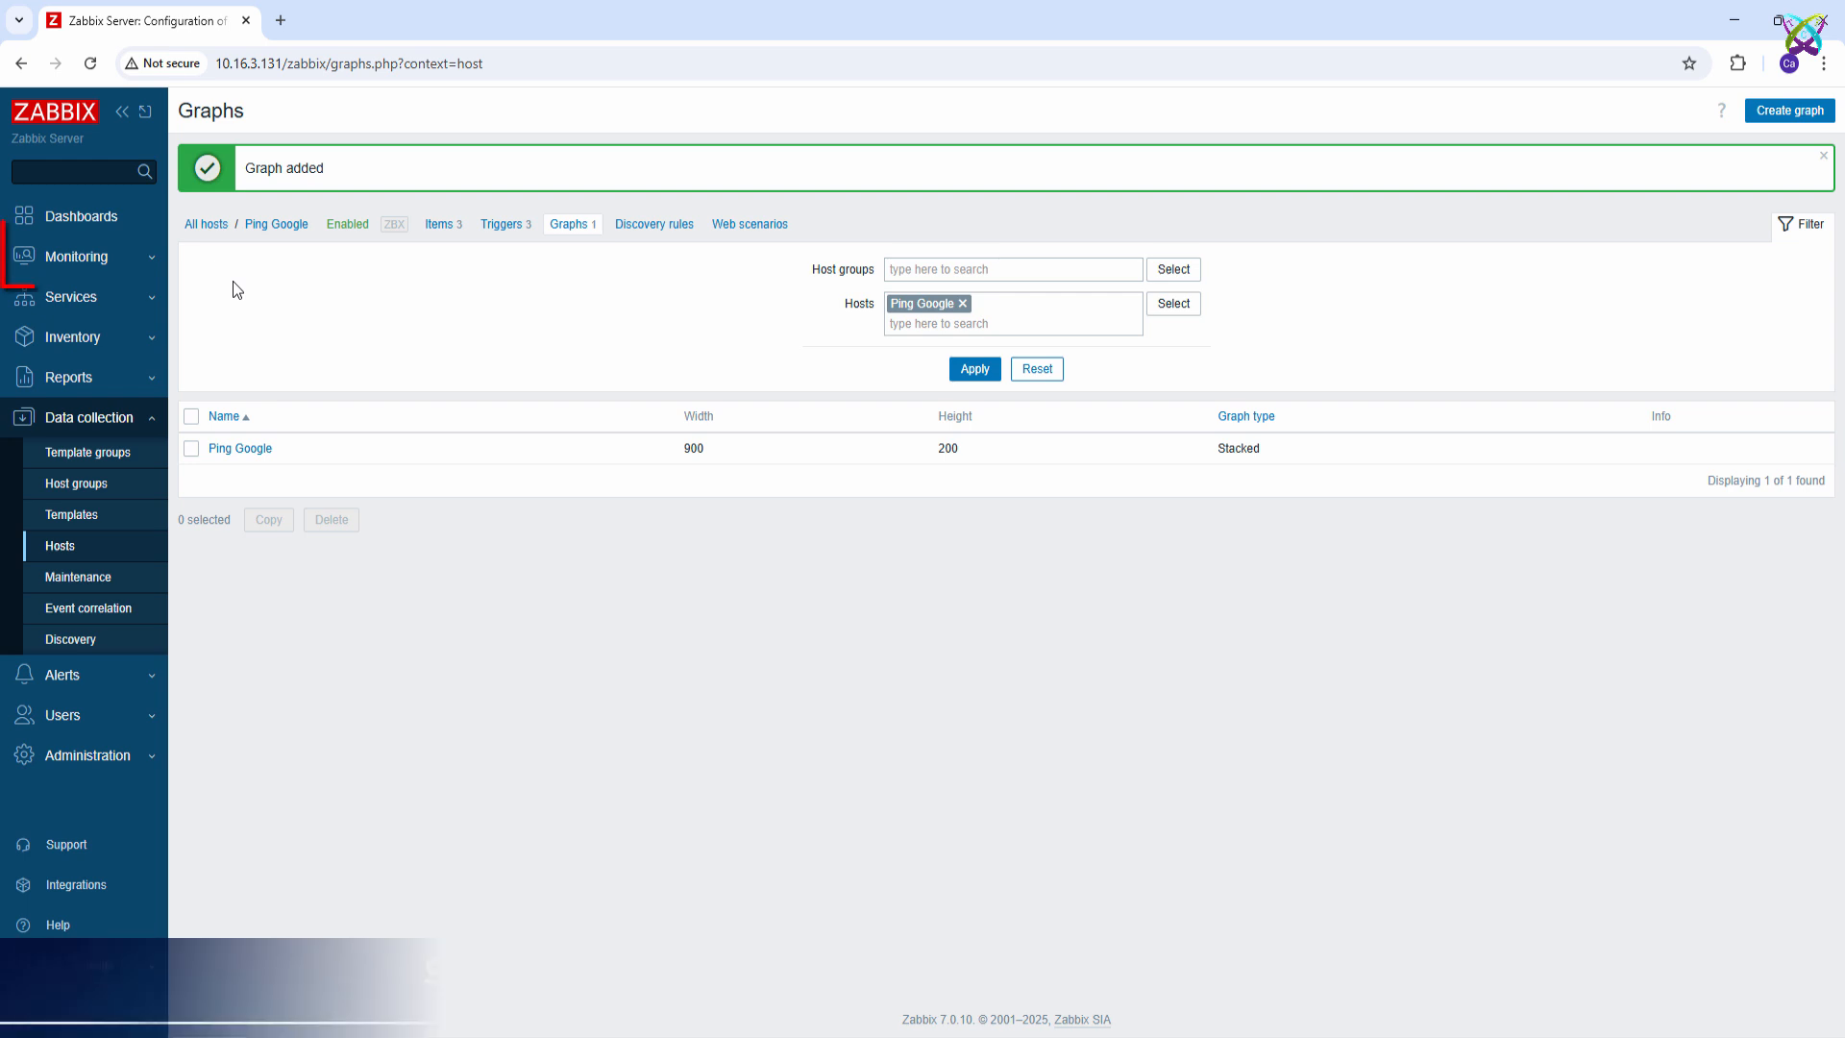
Step: View the monitoring graphs of the Ping Google host, from ICMP loss down to ICMP response time
left_click(131, 262)
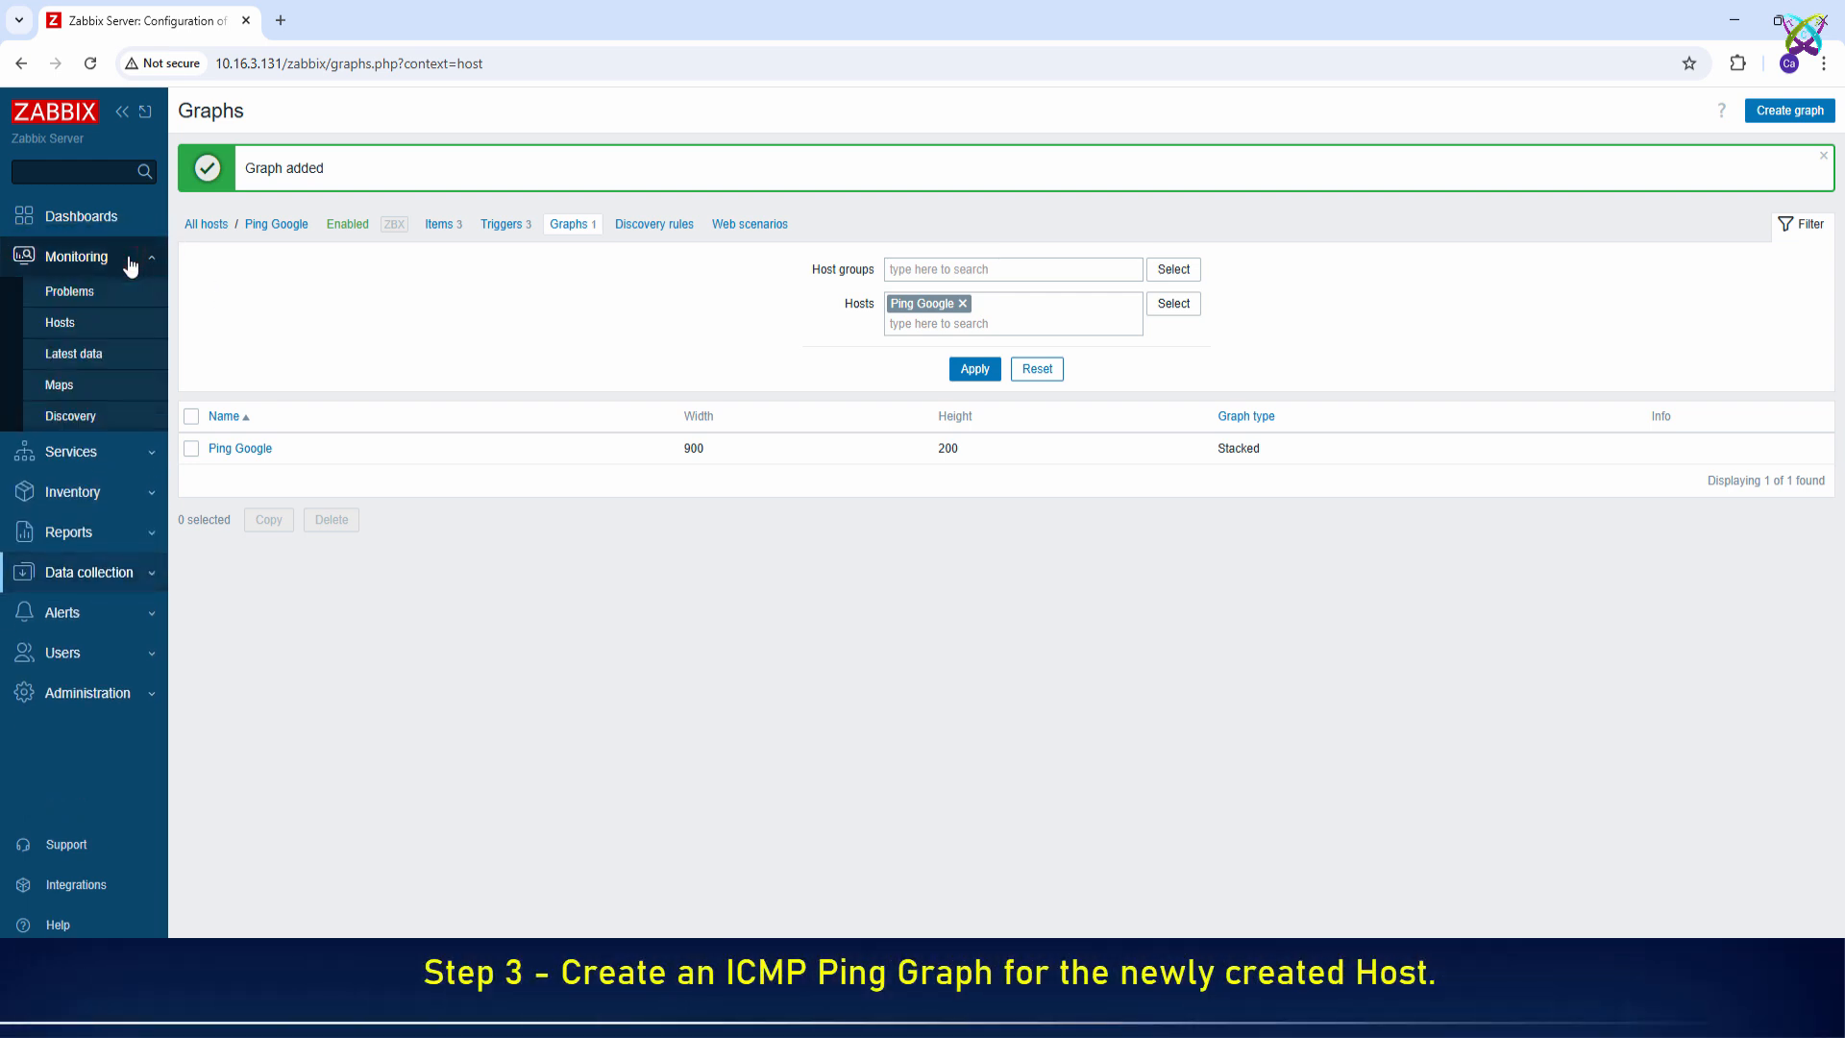
left_click(94, 328)
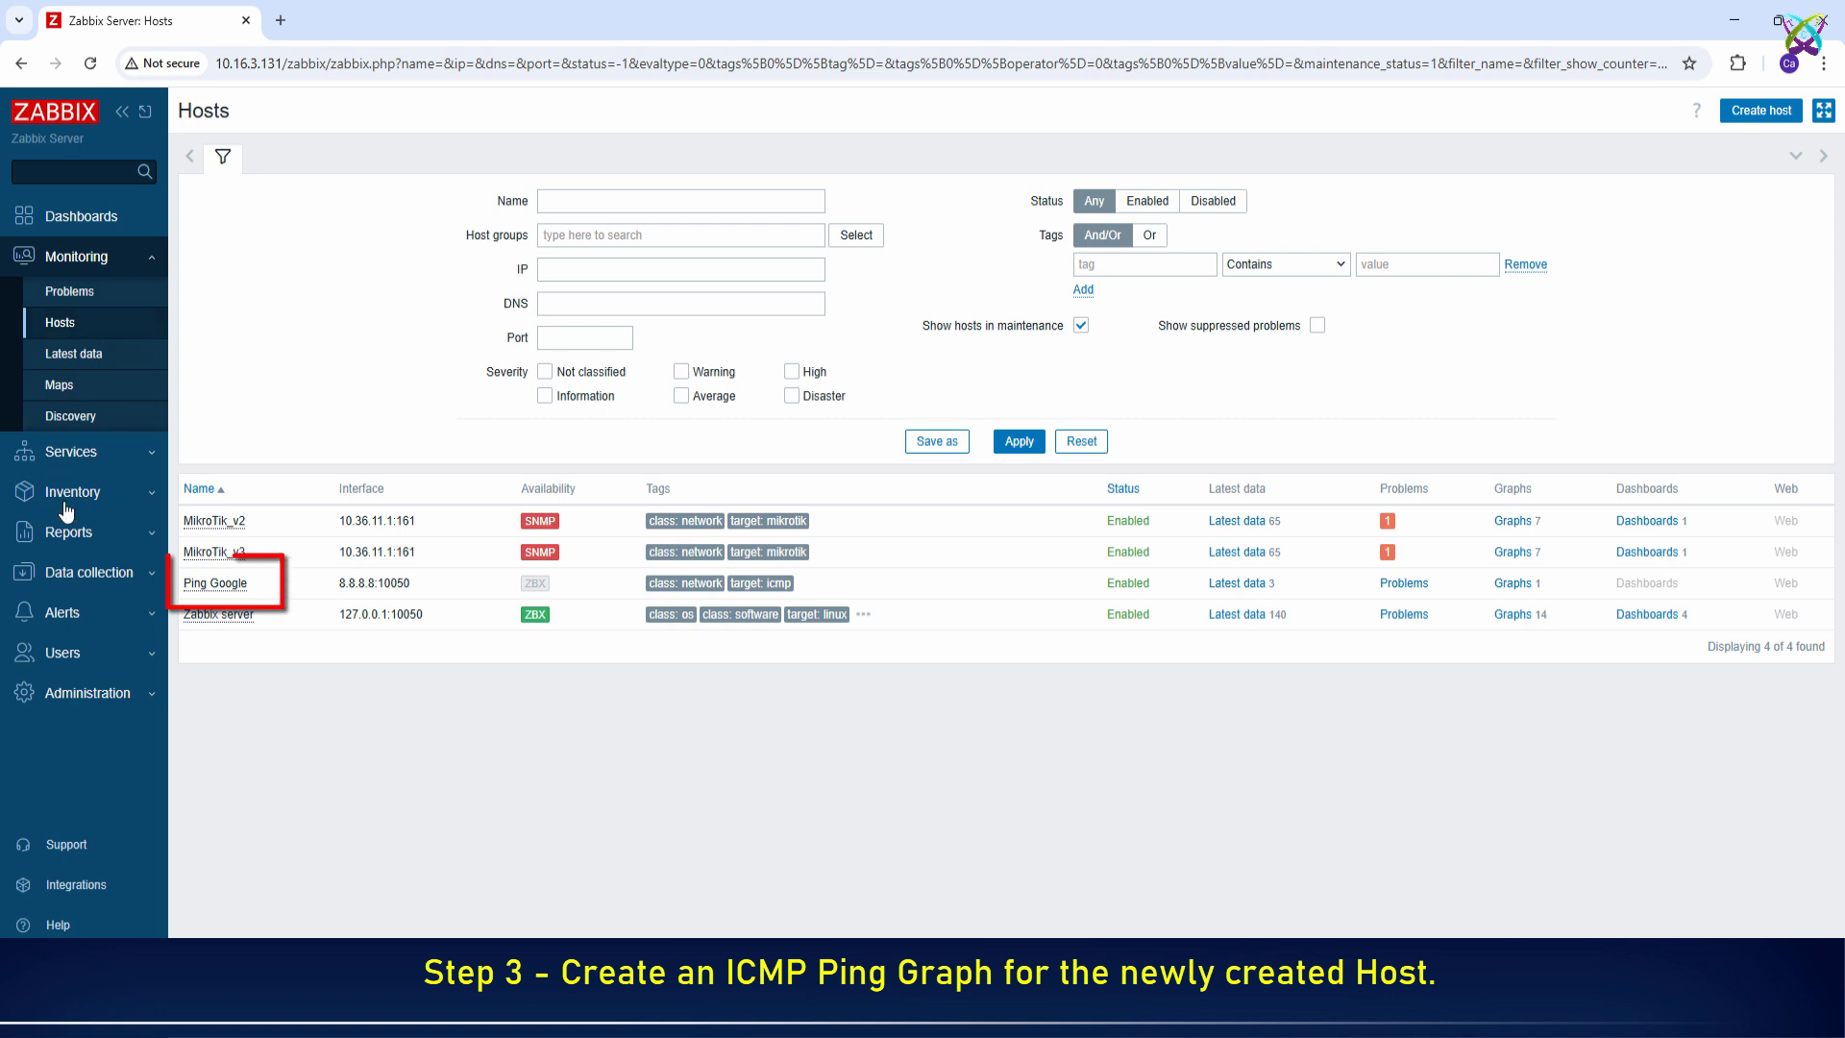
left_click(207, 588)
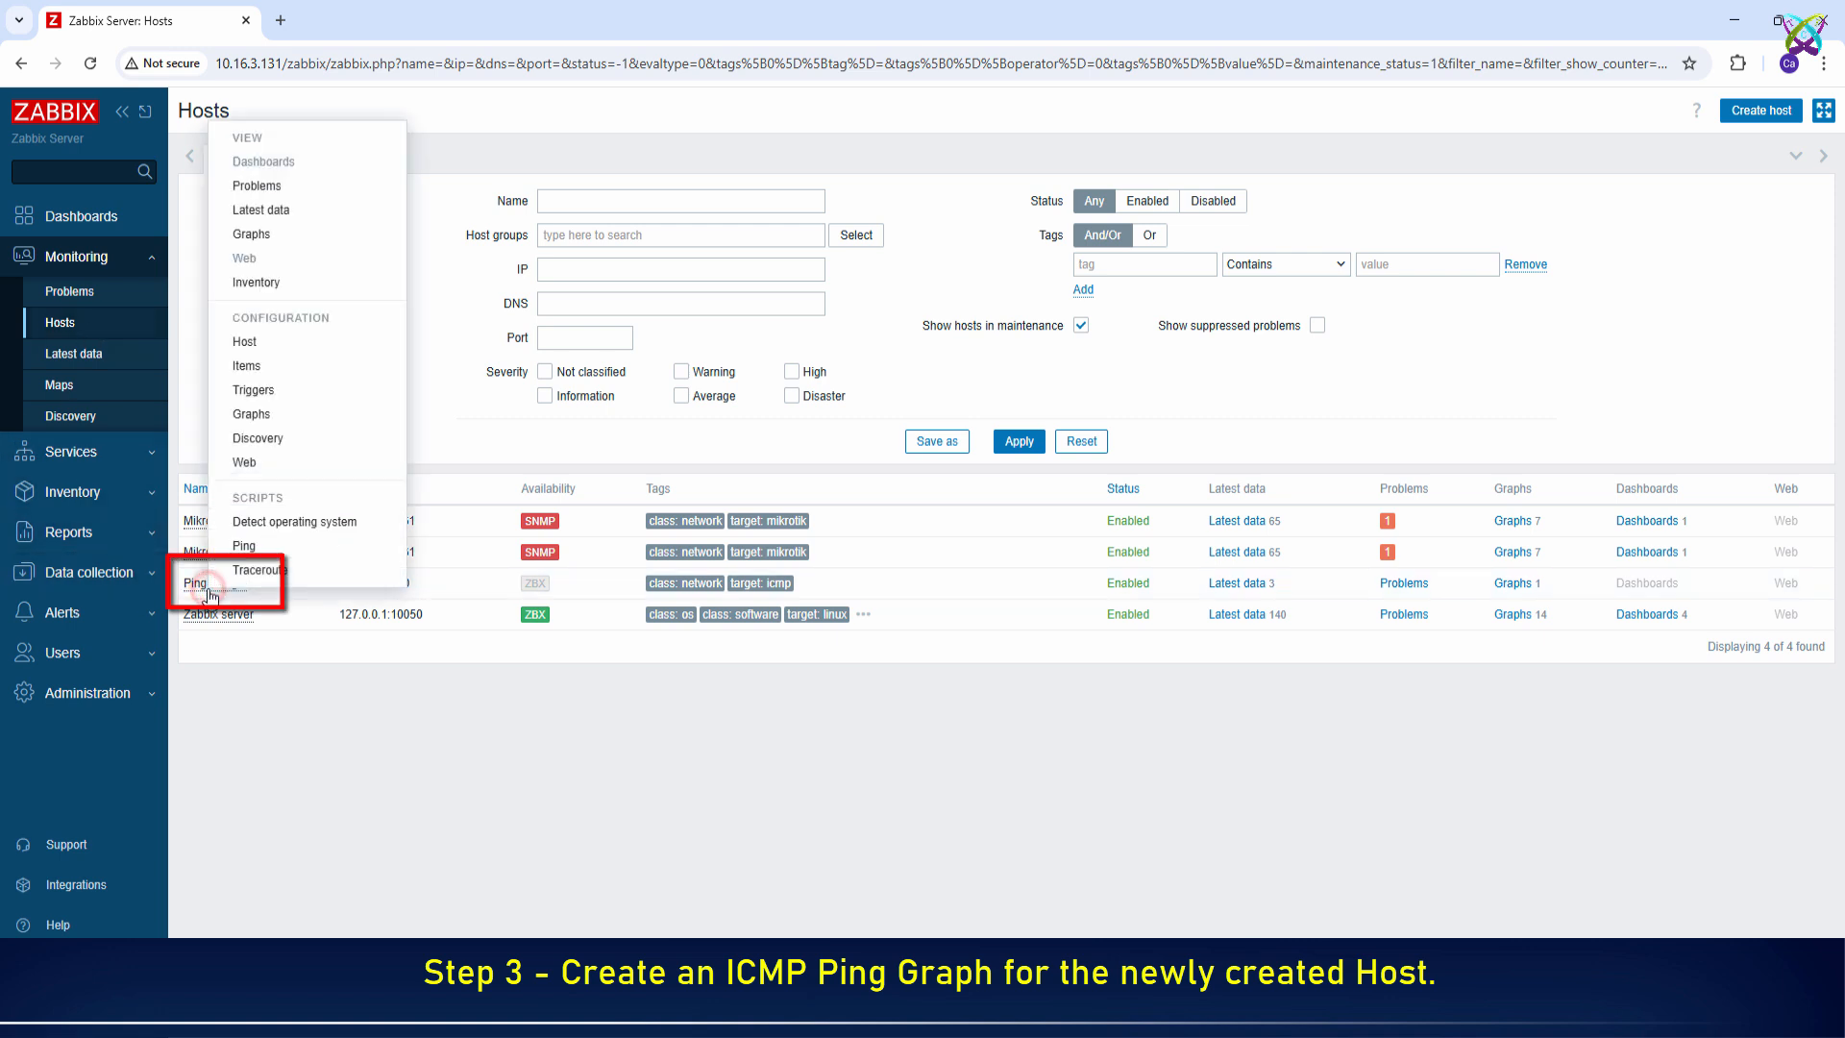
left_click(285, 243)
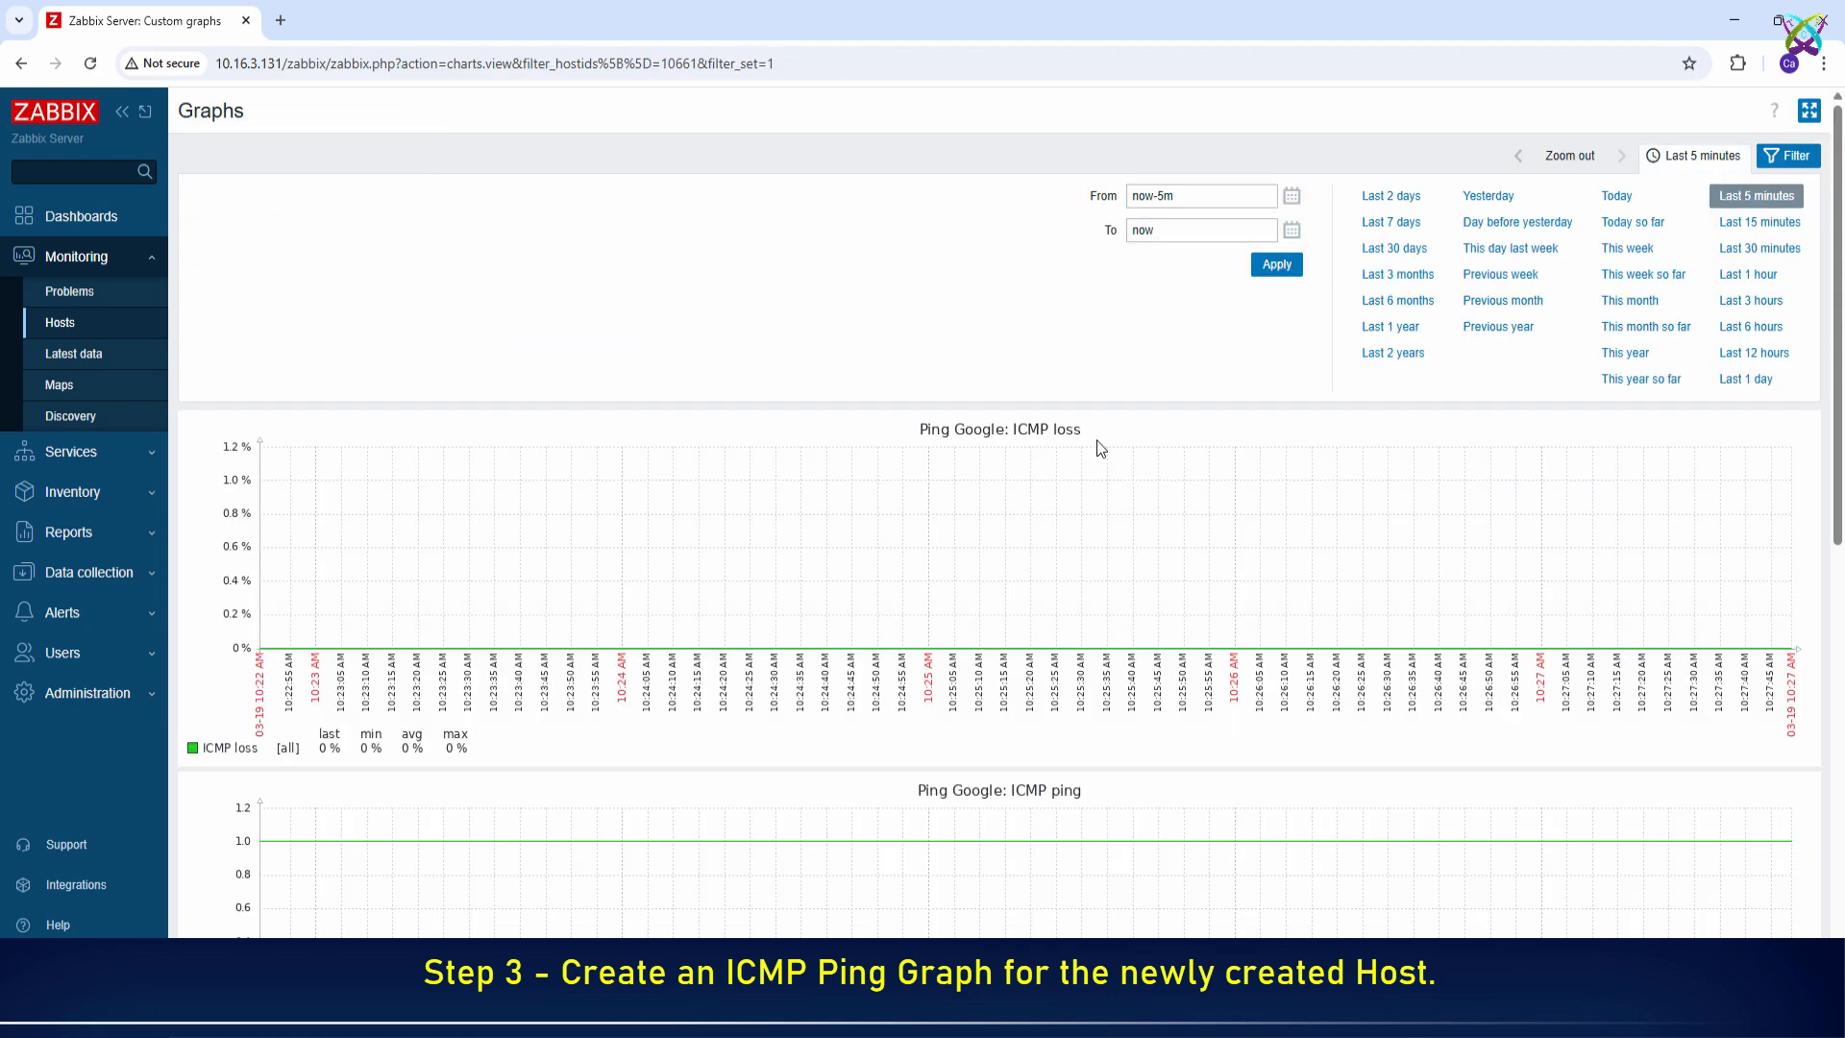
left_click_drag(1838, 259, 1841, 471)
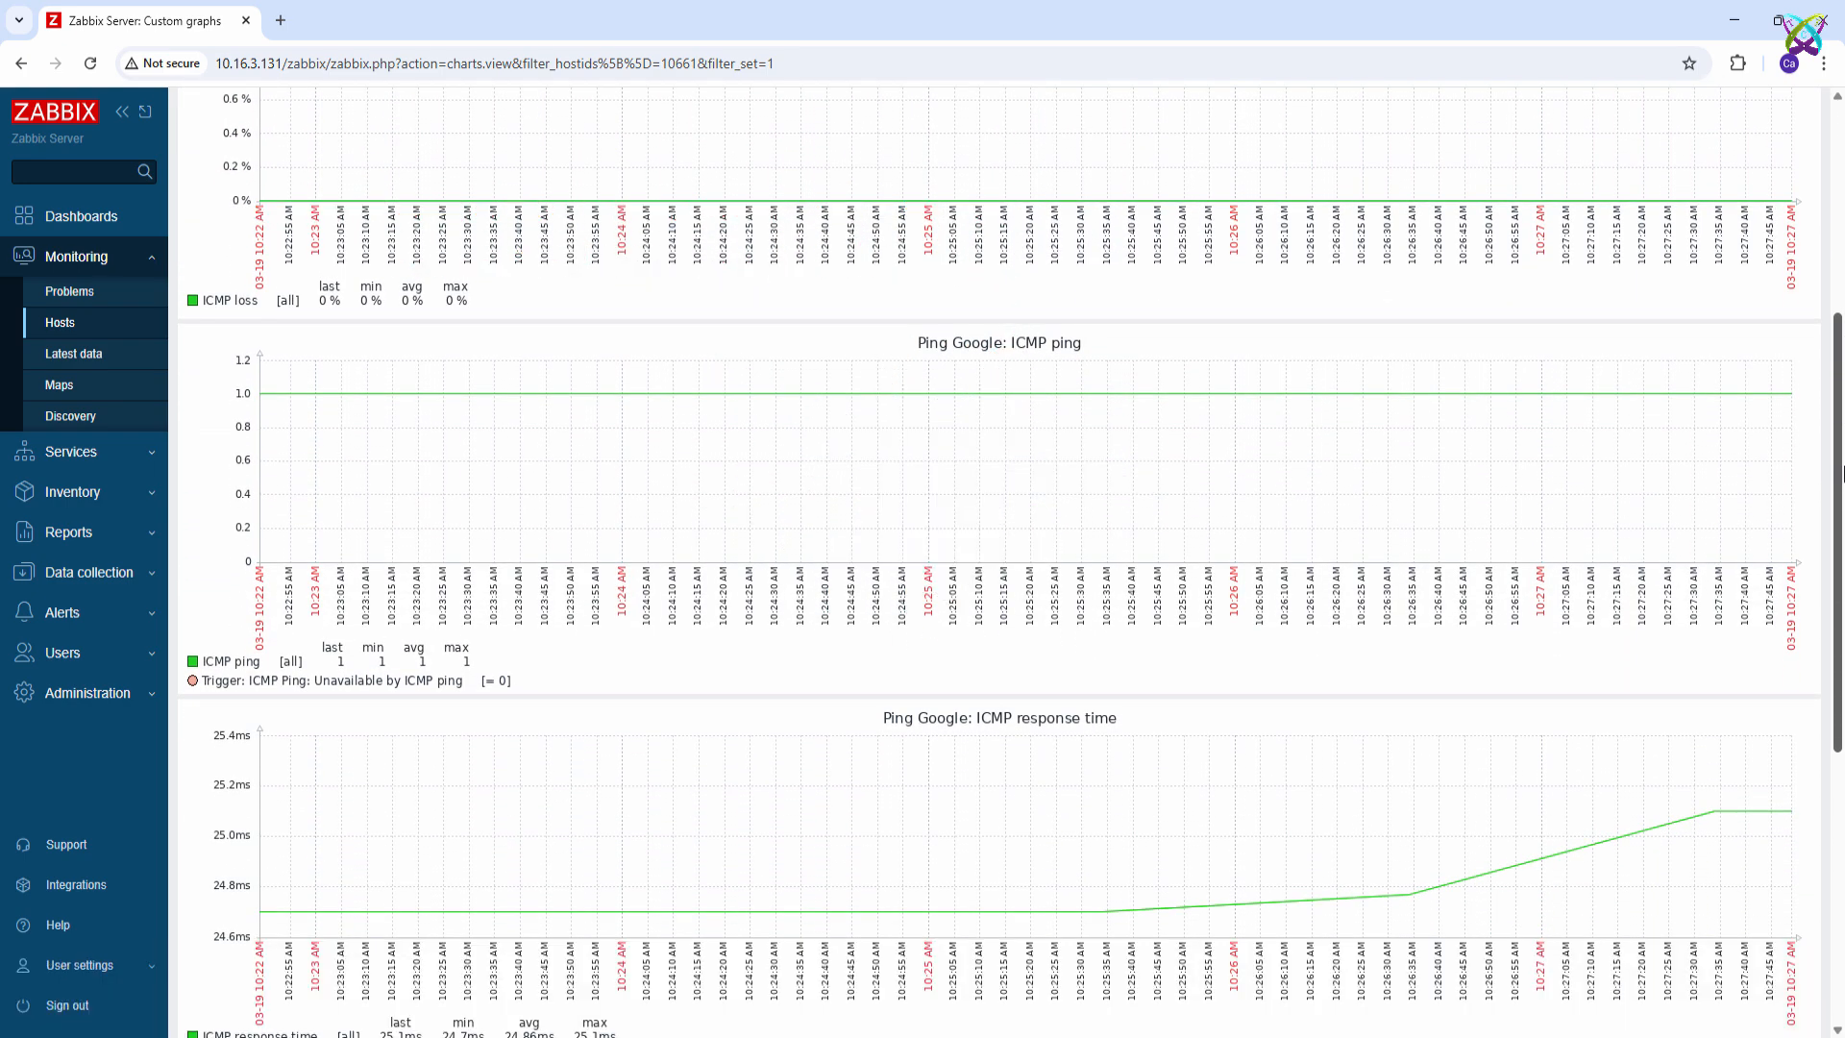